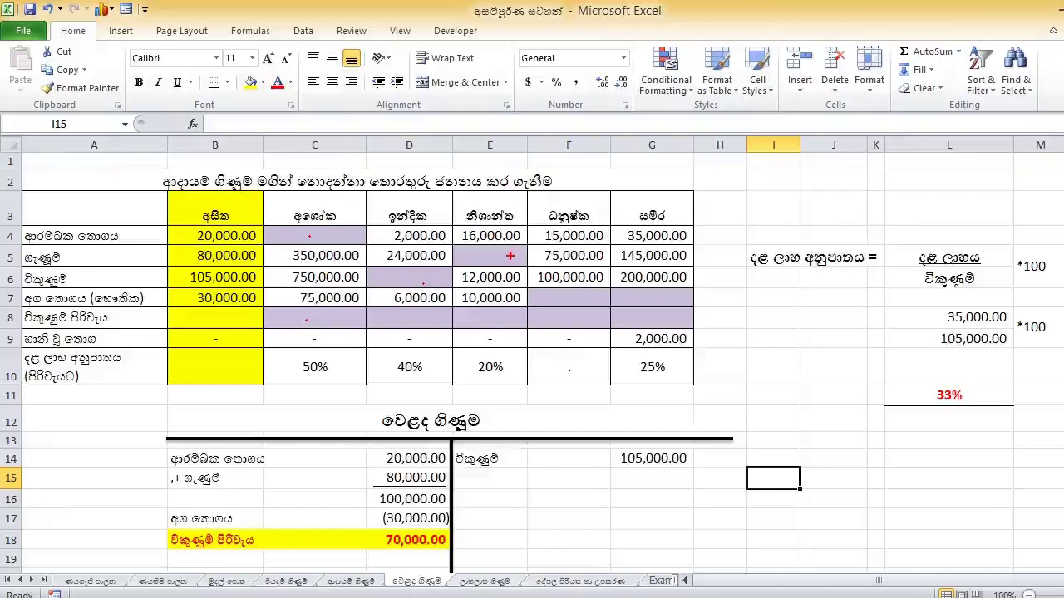
Mark the 50% and 40% gross profit ratios and the 33% ratio calculation with temporary red pen strokes, and clear the marks
{"action": "left_click_drag", "start_coordinate": [325, 389], "coordinate": [361, 345]}
{"action": "left_click_drag", "start_coordinate": [410, 383], "coordinate": [432, 372]}
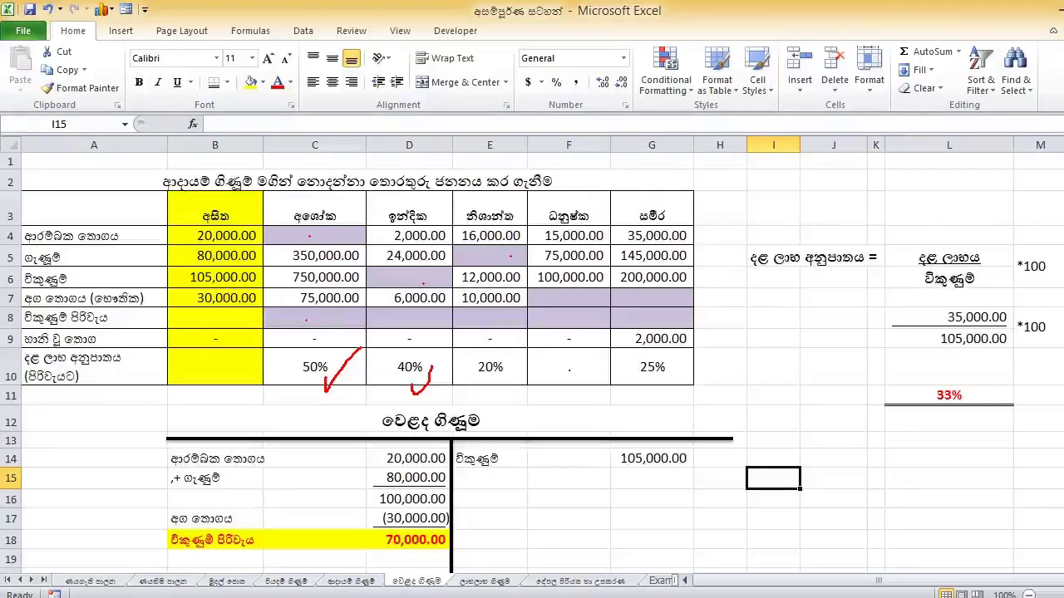
{"action": "left_click_drag", "start_coordinate": [861, 364], "coordinate": [1052, 297]}
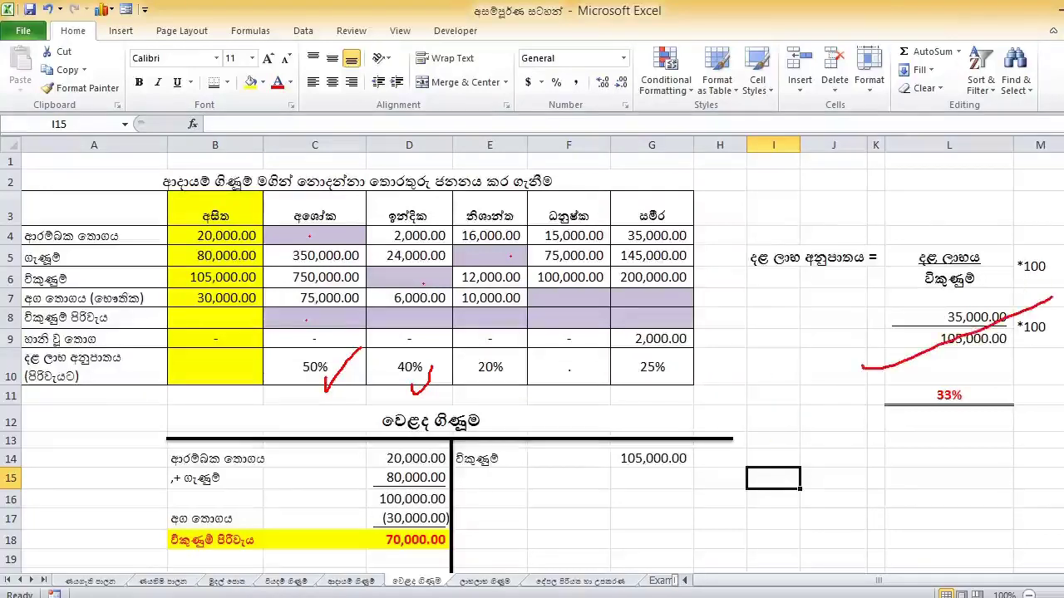
{"action": "key", "text": "Escape"}
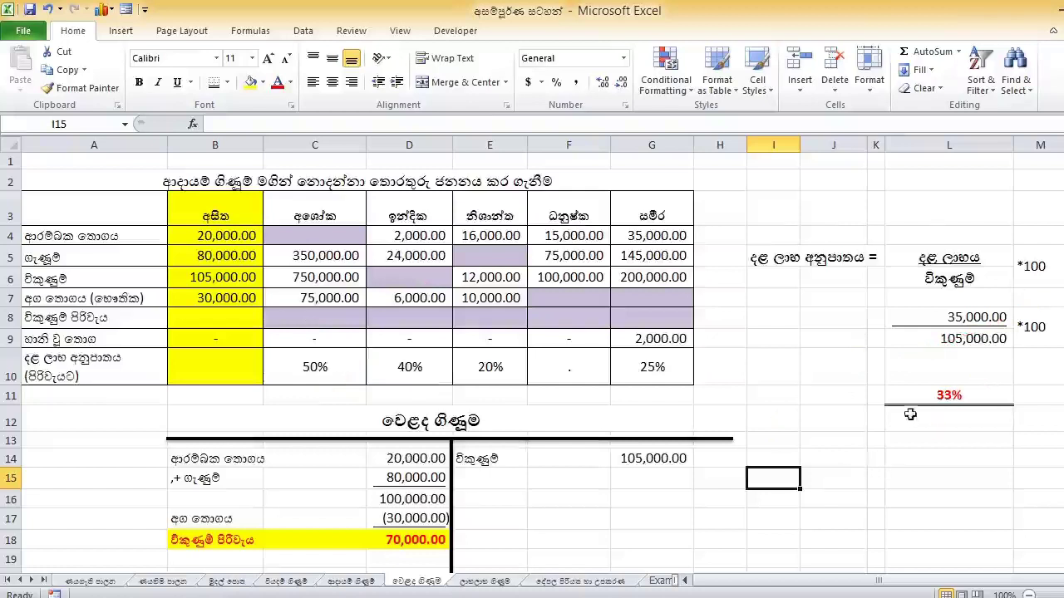
{"action": "key", "text": "ctrl+2"}
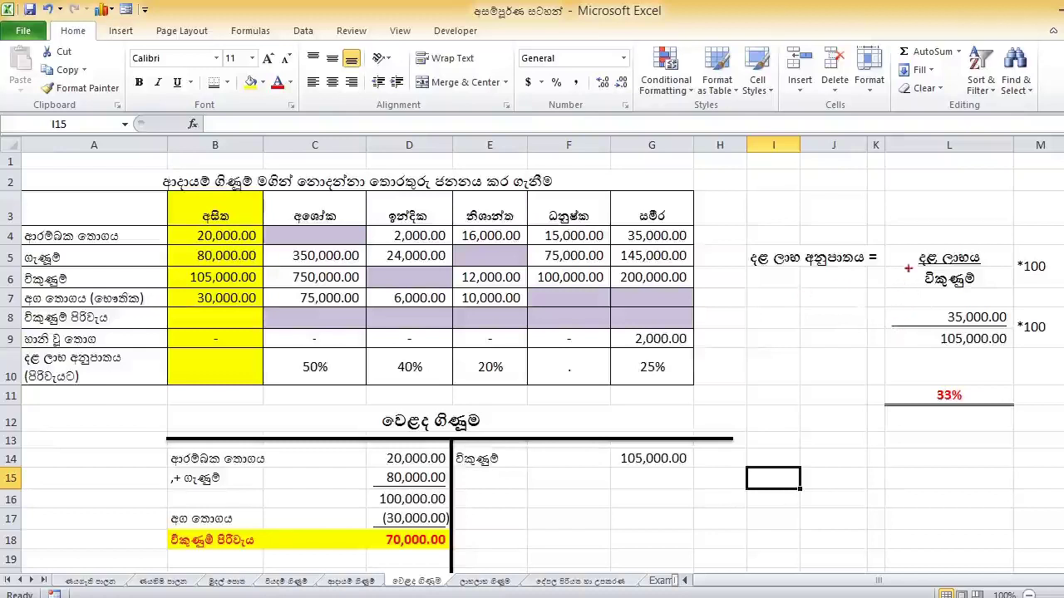
{"action": "mouse_move", "coordinate": [912, 418]}
{"action": "left_mouse_down"}
{"action": "mouse_move", "coordinate": [922, 433]}
{"action": "mouse_move", "coordinate": [1001, 358]}
{"action": "left_mouse_up"}
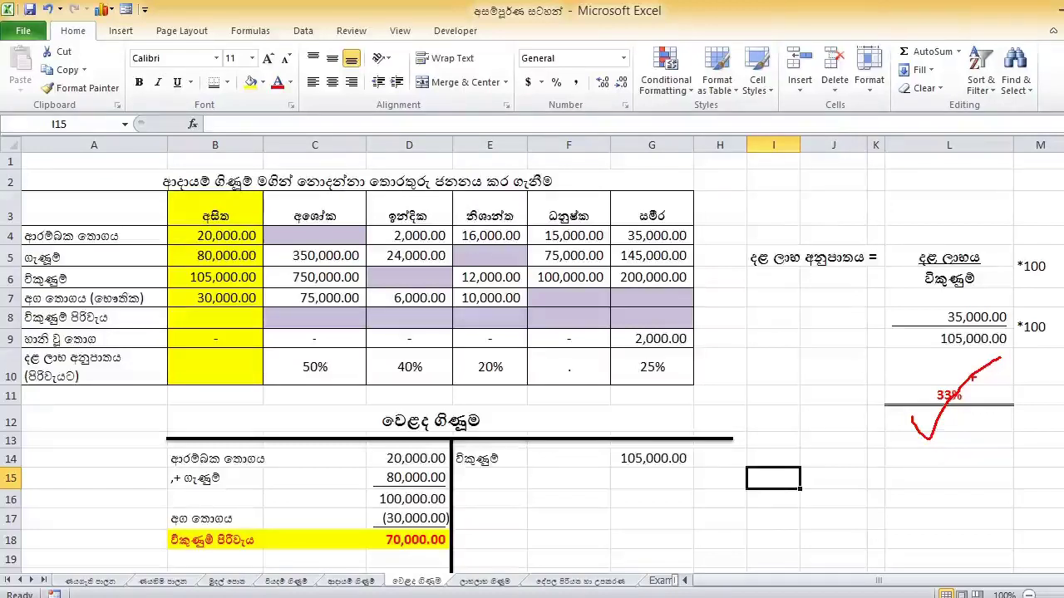
{"action": "key", "text": "Escape"}
Examine the gross profit and total formulas in D20 and D21 of the trading account, tracing the calculation upward with a temporary arrow
{"action": "scroll", "coordinate": [778, 395], "scroll_direction": "down", "scroll_amount": 3}
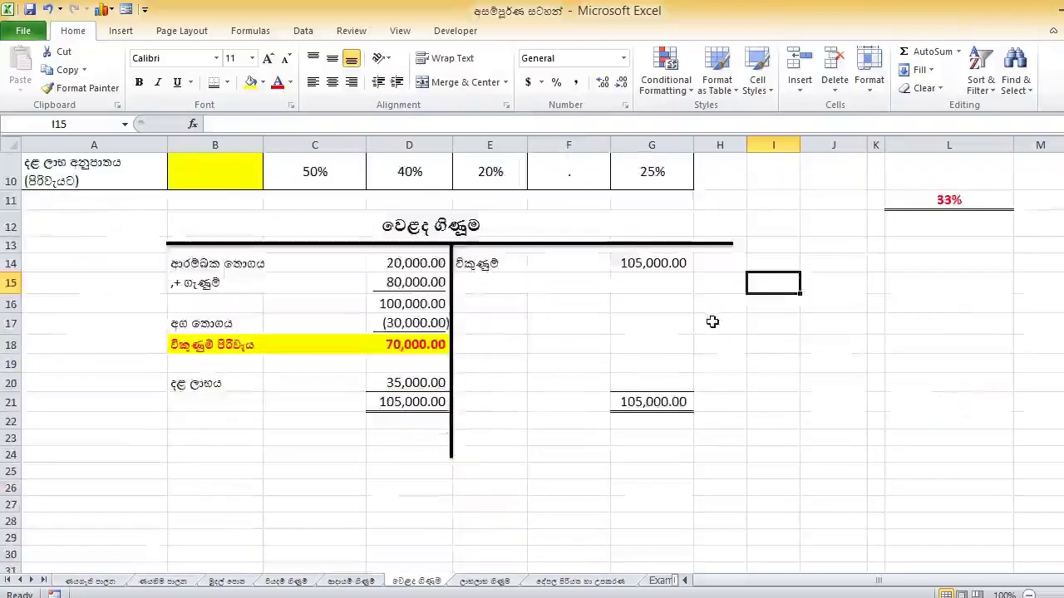
{"action": "scroll", "coordinate": [646, 356], "scroll_direction": "up", "scroll_amount": 1}
{"action": "left_click", "coordinate": [384, 443]}
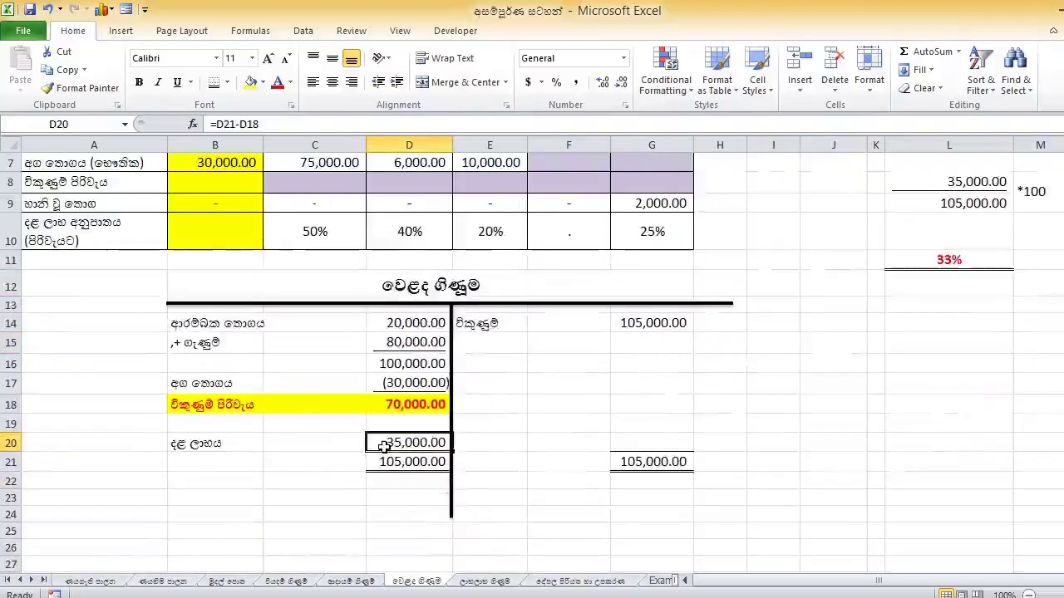
{"action": "left_click", "coordinate": [407, 467]}
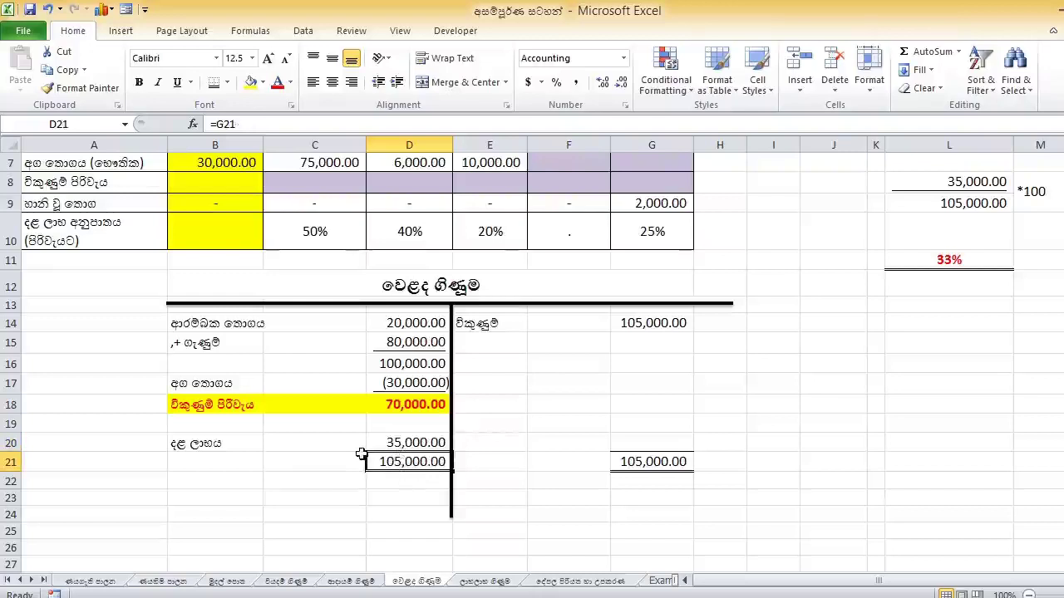
{"action": "left_click_drag", "start_coordinate": [351, 469], "coordinate": [369, 357]}
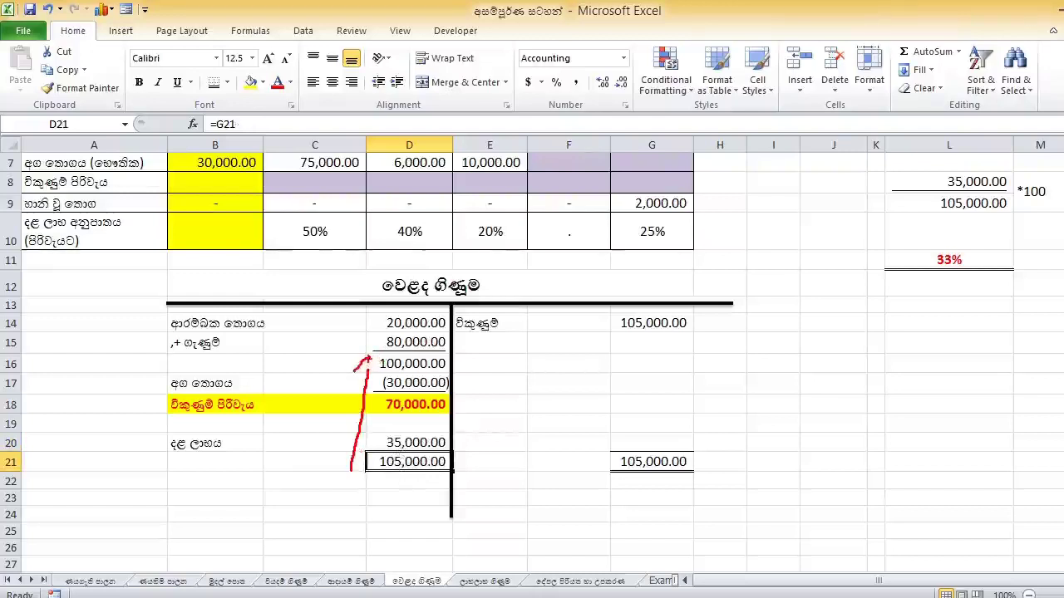
{"action": "key", "text": "Escape"}
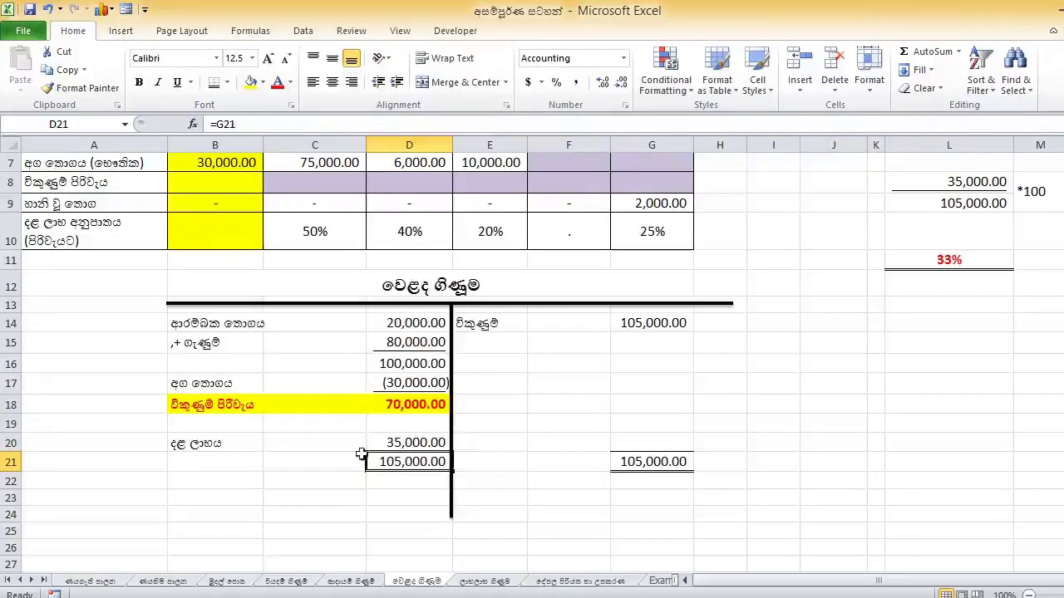
Review the opening stock, purchases, sales and closing stock figures in B4:B7, circling them temporarily
{"action": "scroll", "coordinate": [363, 449], "scroll_direction": "up", "scroll_amount": 2}
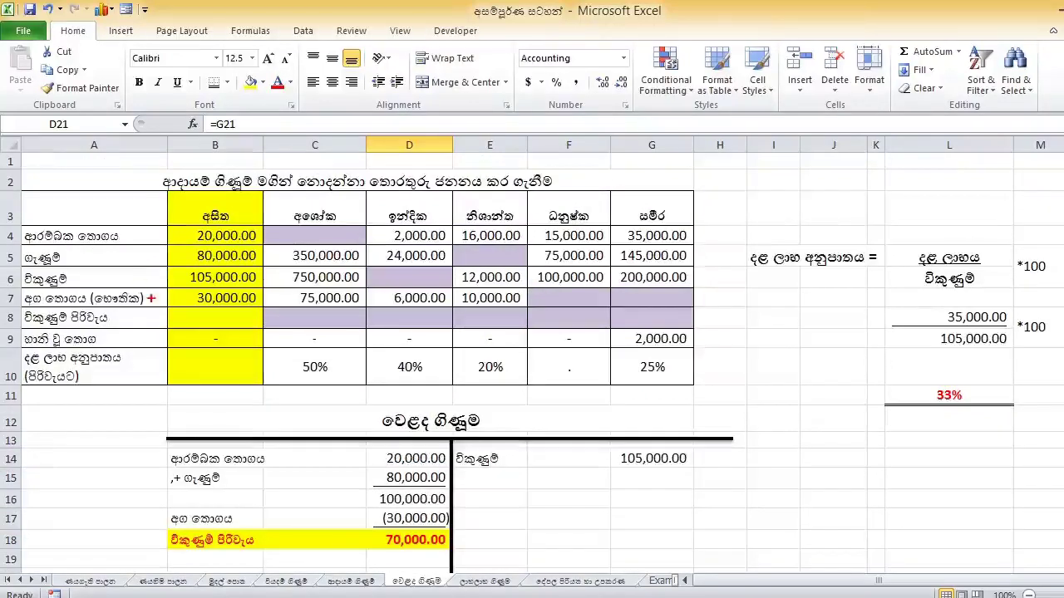
{"action": "mouse_move", "coordinate": [146, 296]}
{"action": "left_mouse_down"}
{"action": "mouse_move", "coordinate": [227, 216]}
{"action": "mouse_move", "coordinate": [254, 347]}
{"action": "mouse_move", "coordinate": [124, 275]}
{"action": "left_mouse_up"}
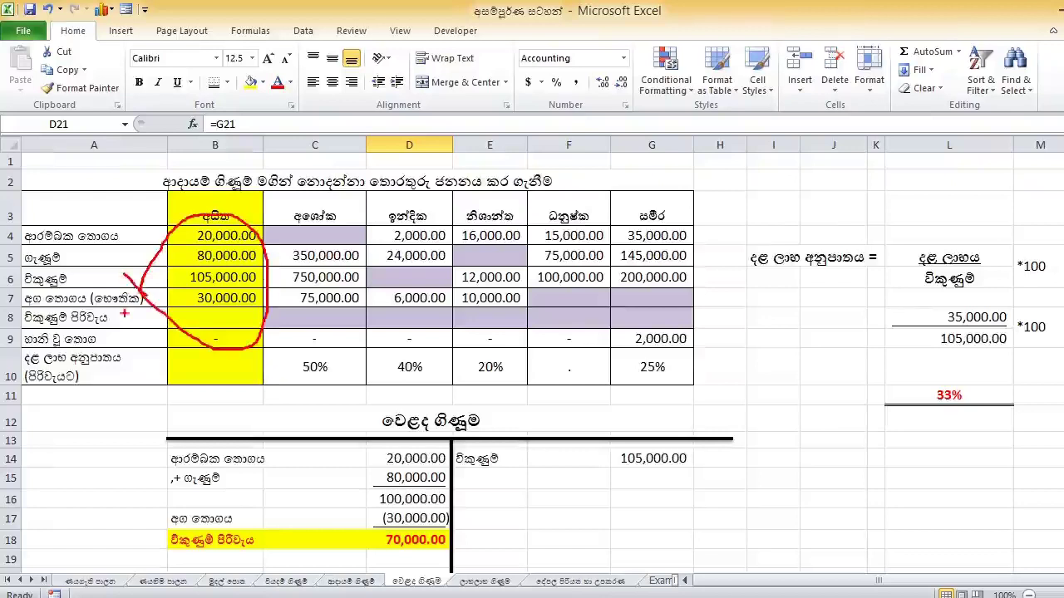
{"action": "key", "text": "Escape"}
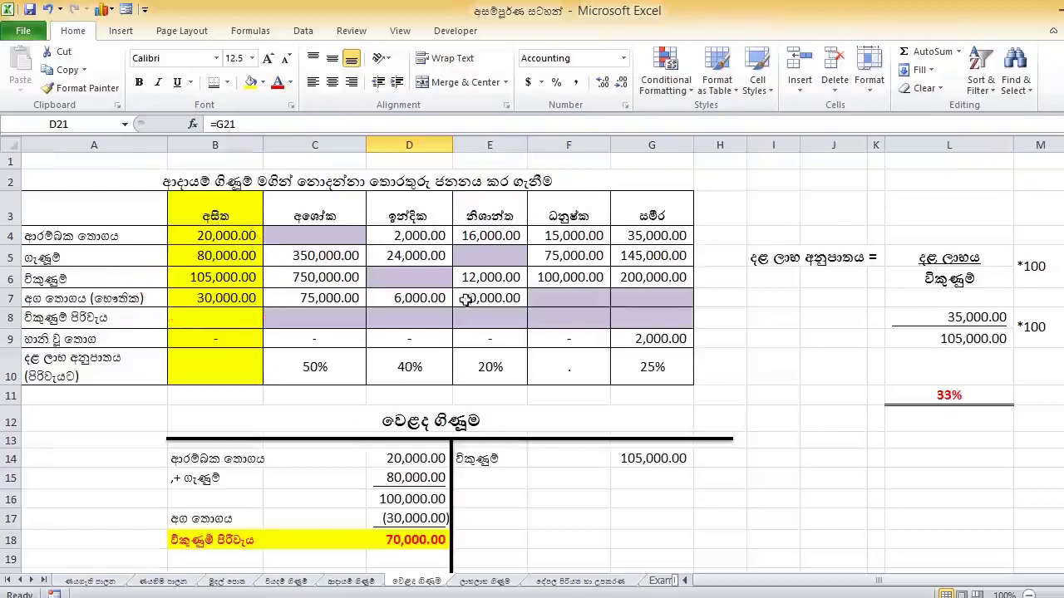
{"action": "left_click", "coordinate": [194, 237]}
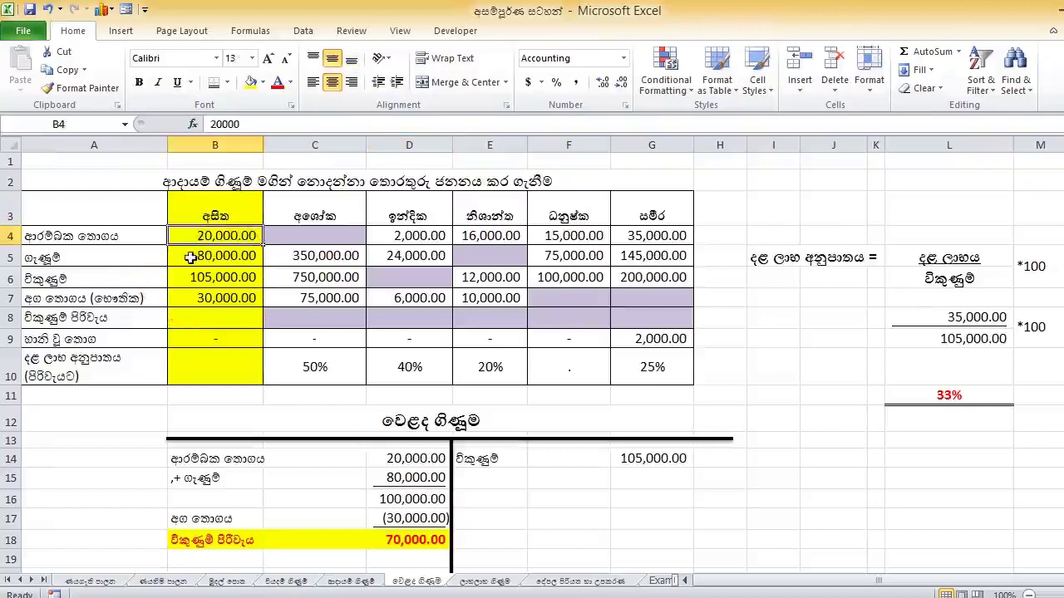
{"action": "left_click", "coordinate": [188, 258]}
{"action": "left_click", "coordinate": [179, 278]}
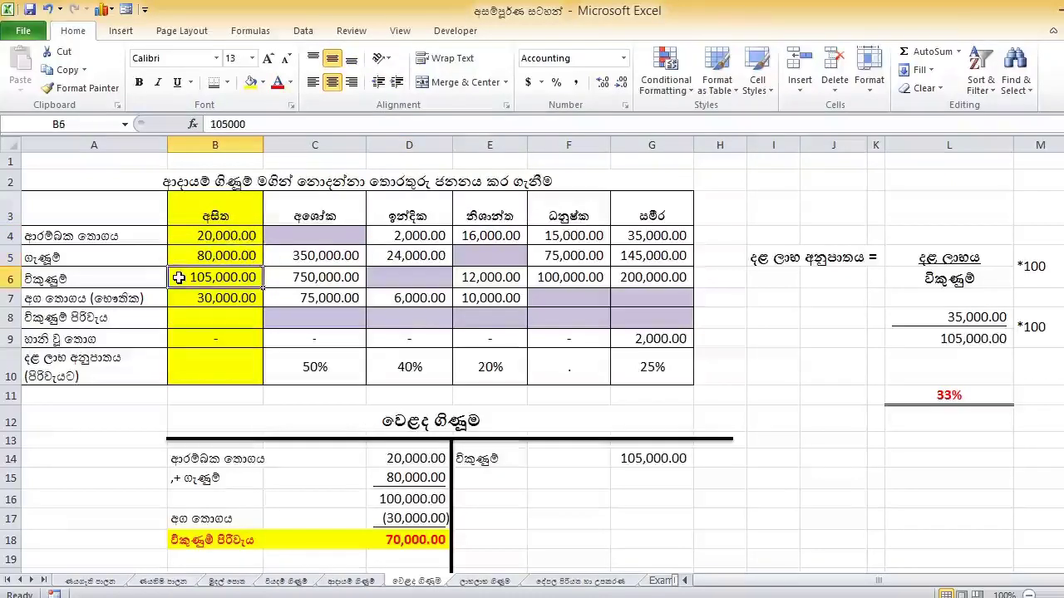
{"action": "left_click", "coordinate": [183, 297]}
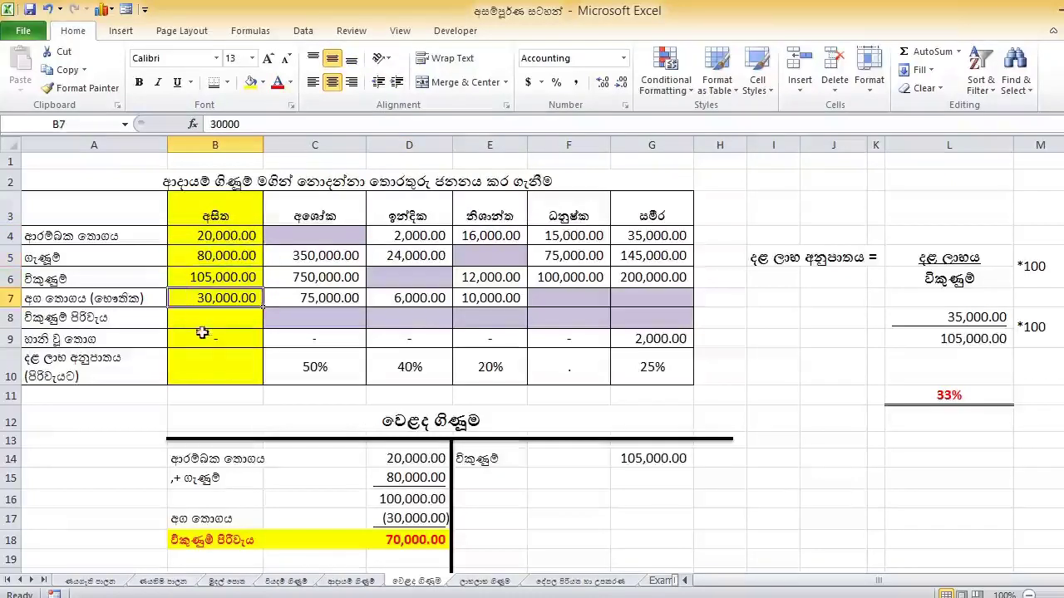
Clear the sales amount in G14 and the opening stock, purchases, subtotal and closing stock amounts in D14:D17
{"action": "scroll", "coordinate": [213, 340], "scroll_direction": "down", "scroll_amount": 3}
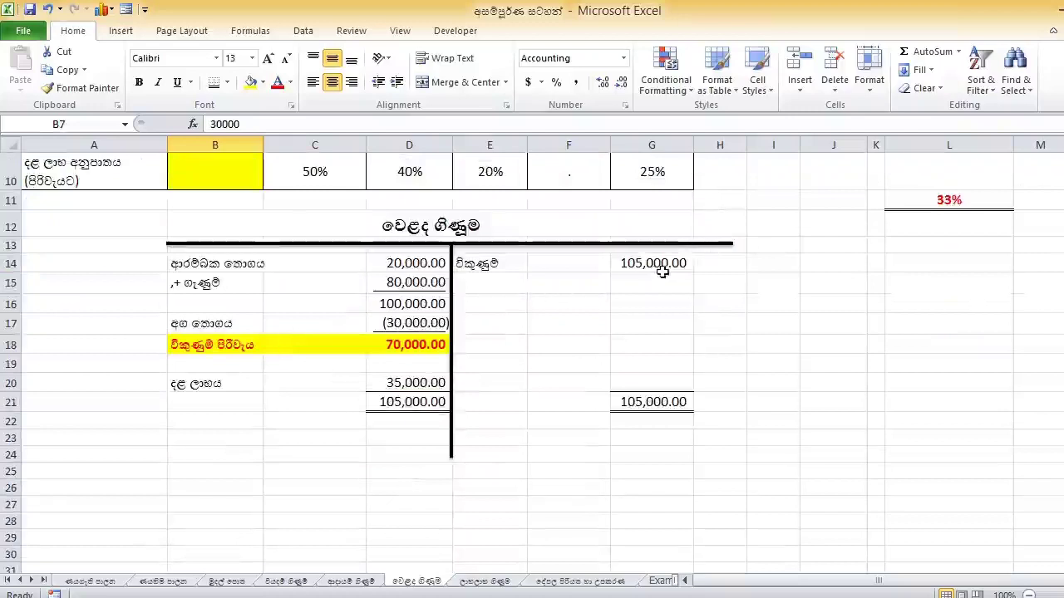
{"action": "left_click", "coordinate": [663, 270]}
{"action": "key", "text": "Delete"}
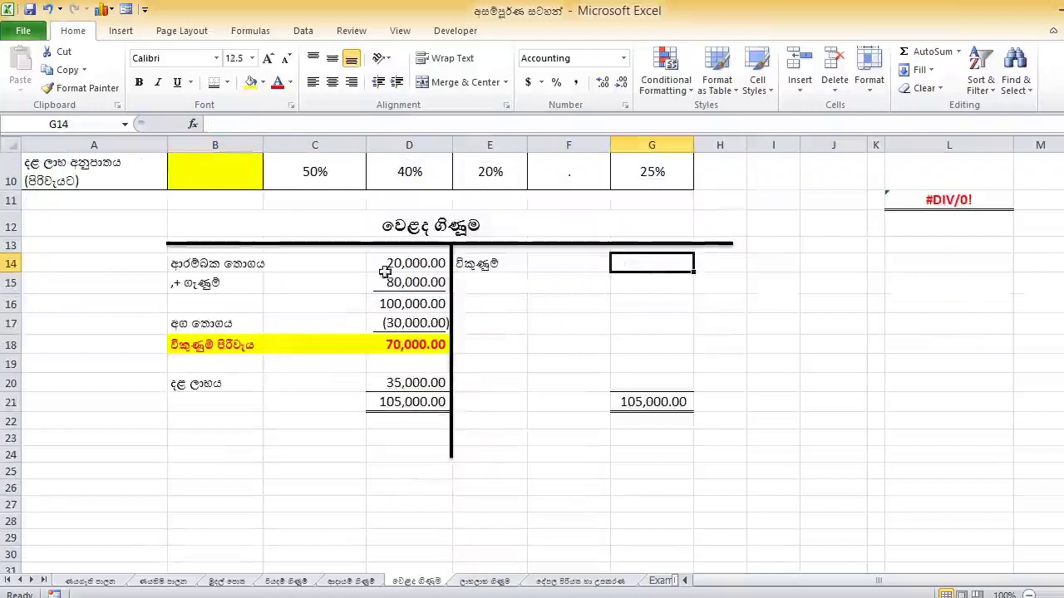
{"action": "left_click", "coordinate": [393, 266]}
{"action": "key", "text": "Delete"}
{"action": "left_click", "coordinate": [393, 283]}
{"action": "key", "text": "Delete"}
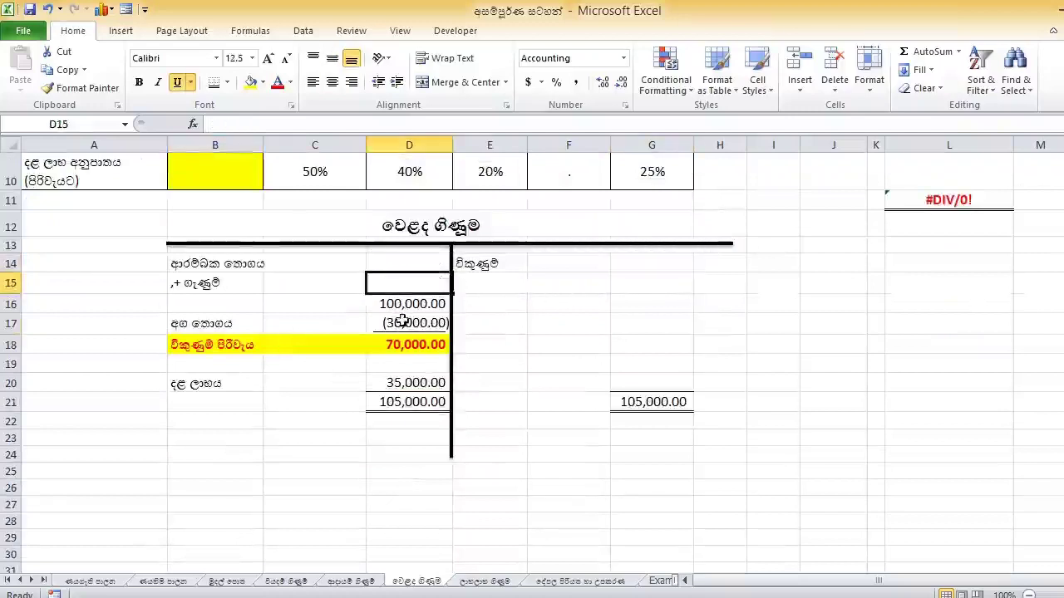
{"action": "left_click", "coordinate": [402, 324]}
{"action": "key", "text": "Delete"}
{"action": "left_click", "coordinate": [403, 304]}
{"action": "key", "text": "Delete"}
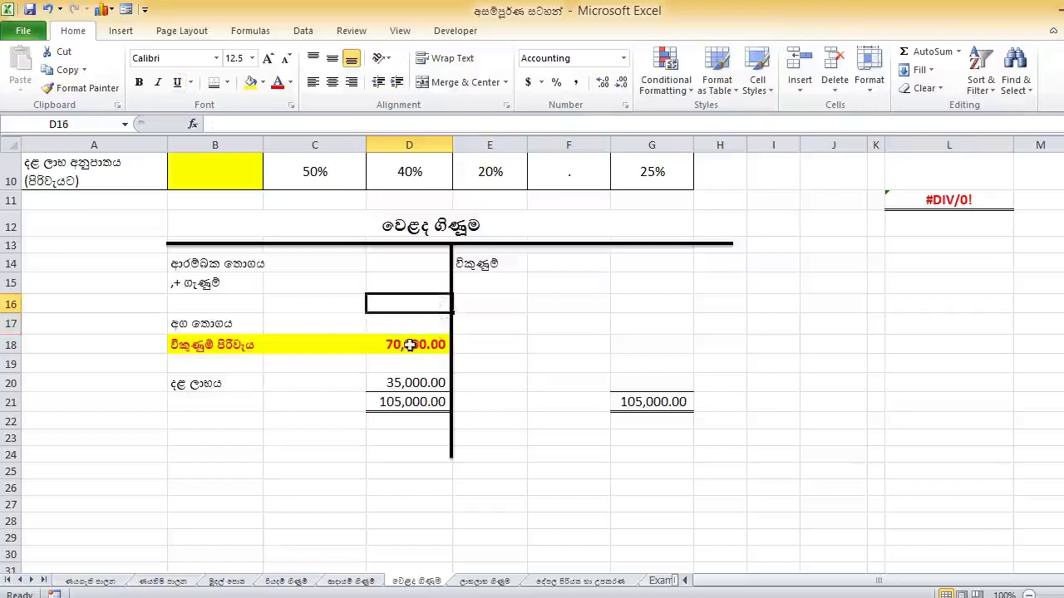
Clear the cost of sales in D18, the gross profit in D20 and the account totals in D21 and G21
{"action": "left_click", "coordinate": [408, 348]}
{"action": "key", "text": "Delete"}
{"action": "left_click", "coordinate": [415, 381]}
{"action": "key", "text": "Delete"}
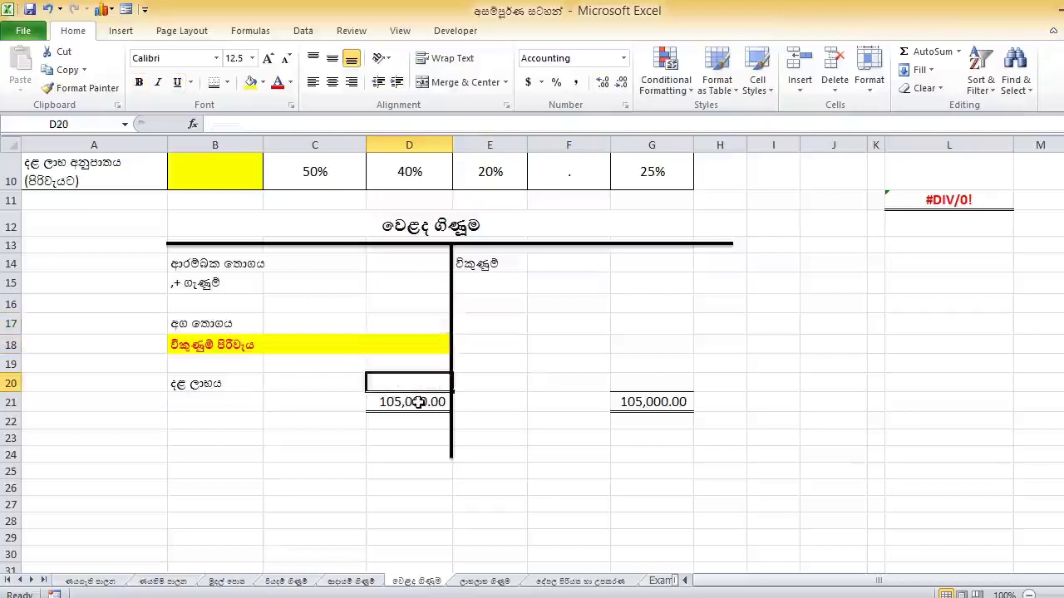
{"action": "left_click", "coordinate": [416, 402]}
{"action": "key", "text": "Delete"}
{"action": "left_click", "coordinate": [640, 399]}
{"action": "key", "text": "Delete"}
Link the trading account's sales amount in G14 to the sales figure in B6
{"action": "scroll", "coordinate": [674, 347], "scroll_direction": "up", "scroll_amount": 3}
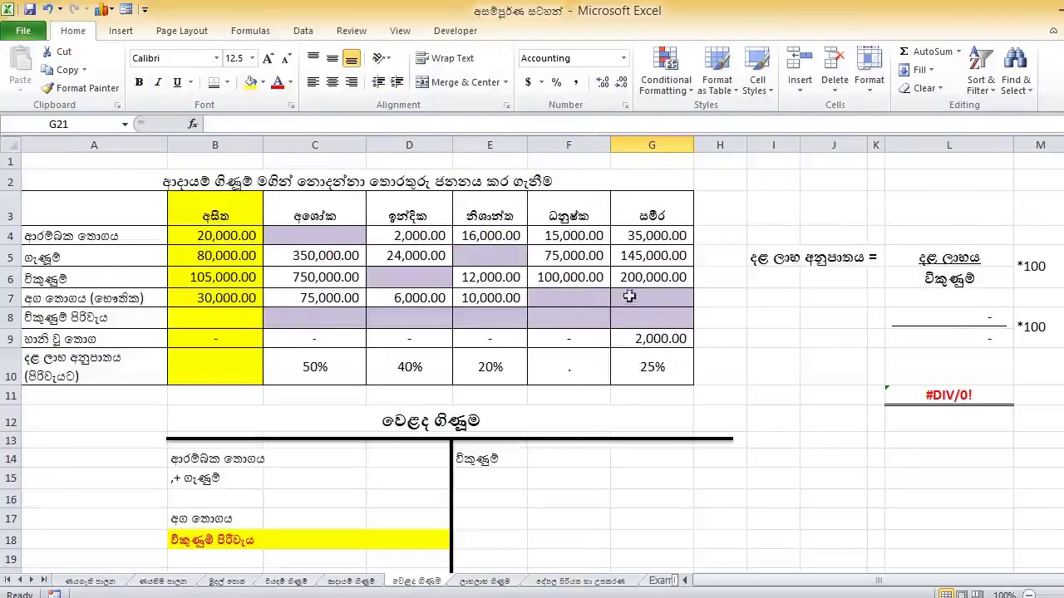
{"action": "scroll", "coordinate": [629, 297], "scroll_direction": "down", "scroll_amount": 1}
{"action": "left_click", "coordinate": [670, 386]}
{"action": "scroll", "coordinate": [659, 396], "scroll_direction": "up", "scroll_amount": 1}
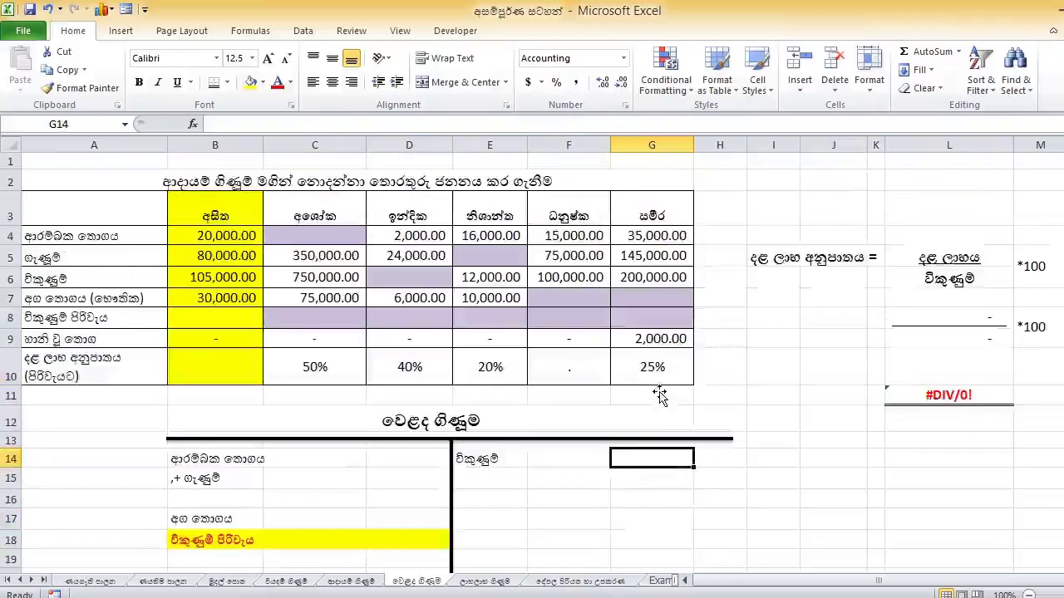
{"action": "type", "text": "="}
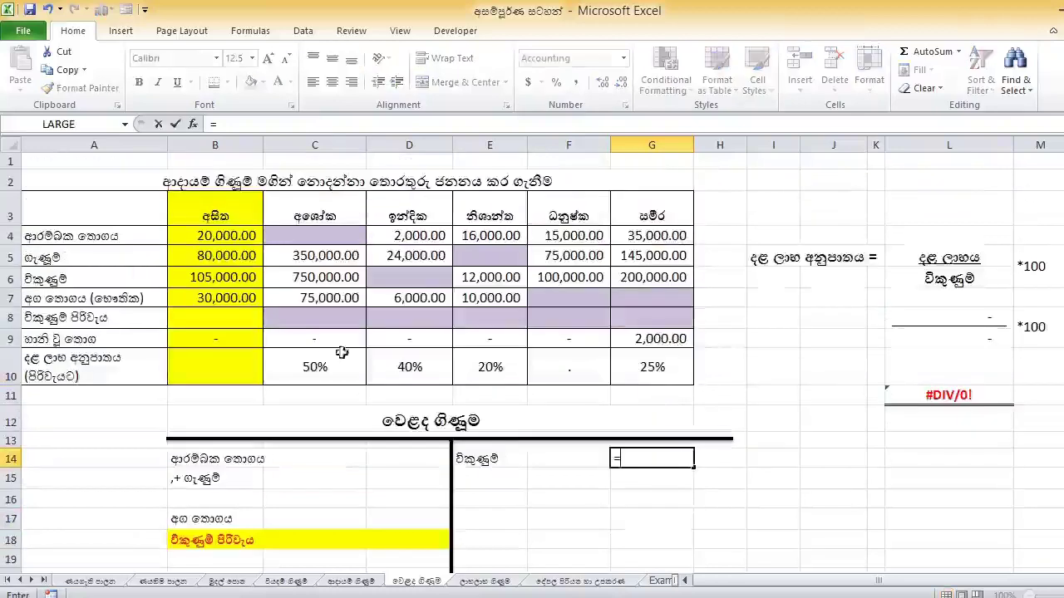
{"action": "left_click", "coordinate": [197, 277]}
{"action": "key", "text": "Return"}
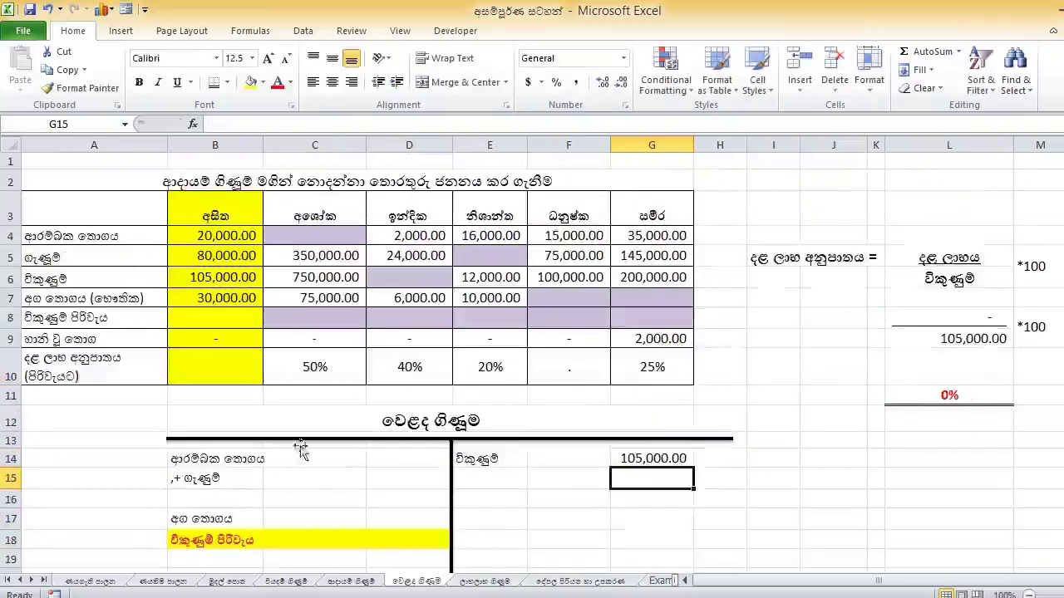
Link the opening stock in D14 to B4 and the purchases in D15 to B5
{"action": "left_click", "coordinate": [391, 456]}
{"action": "type", "text": "="}
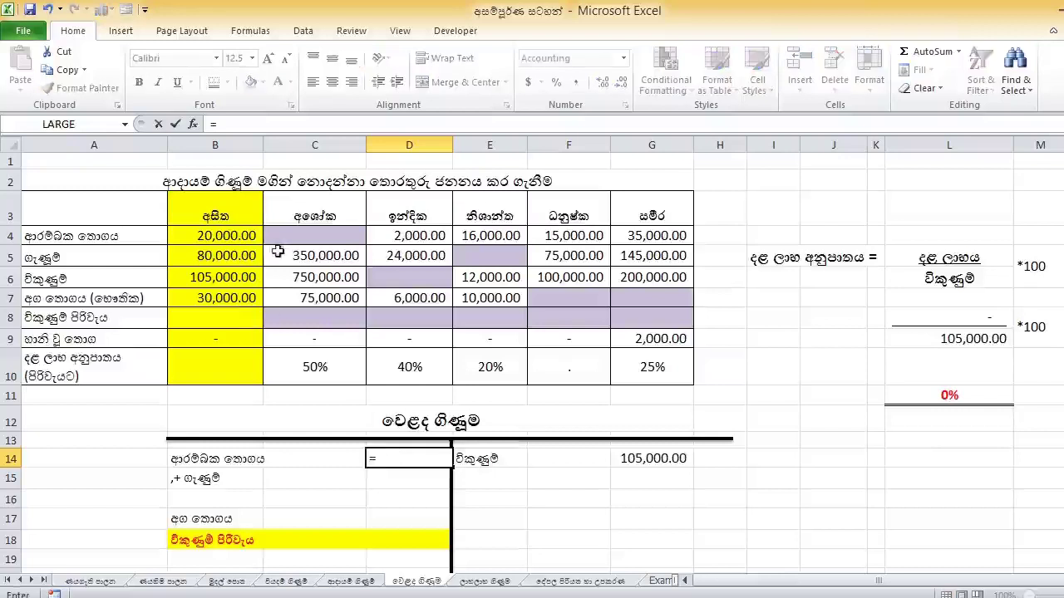
{"action": "left_click", "coordinate": [248, 235]}
{"action": "key", "text": "Return"}
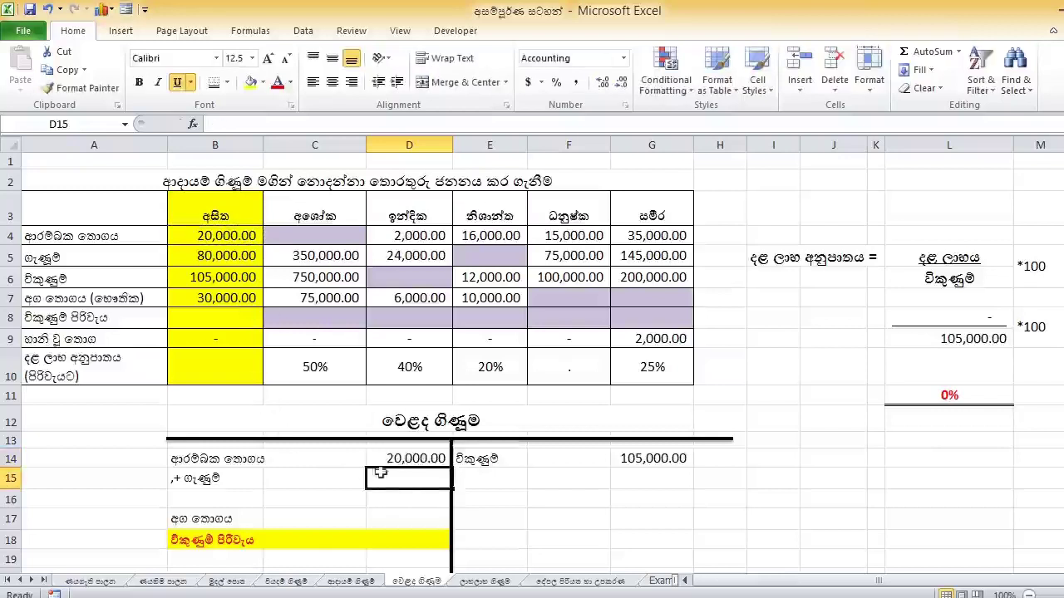
{"action": "type", "text": "="}
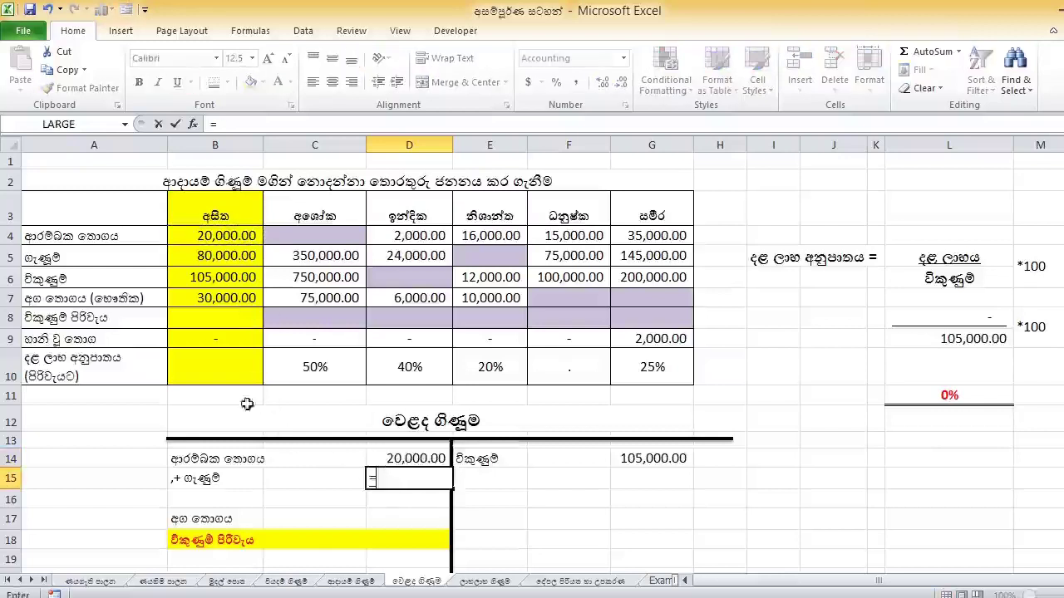
{"action": "left_click", "coordinate": [193, 255]}
{"action": "key", "text": "Return"}
Enter the closing stock in D17 as a negative amount with the formula =-B7
{"action": "scroll", "coordinate": [316, 390], "scroll_direction": "down", "scroll_amount": 1}
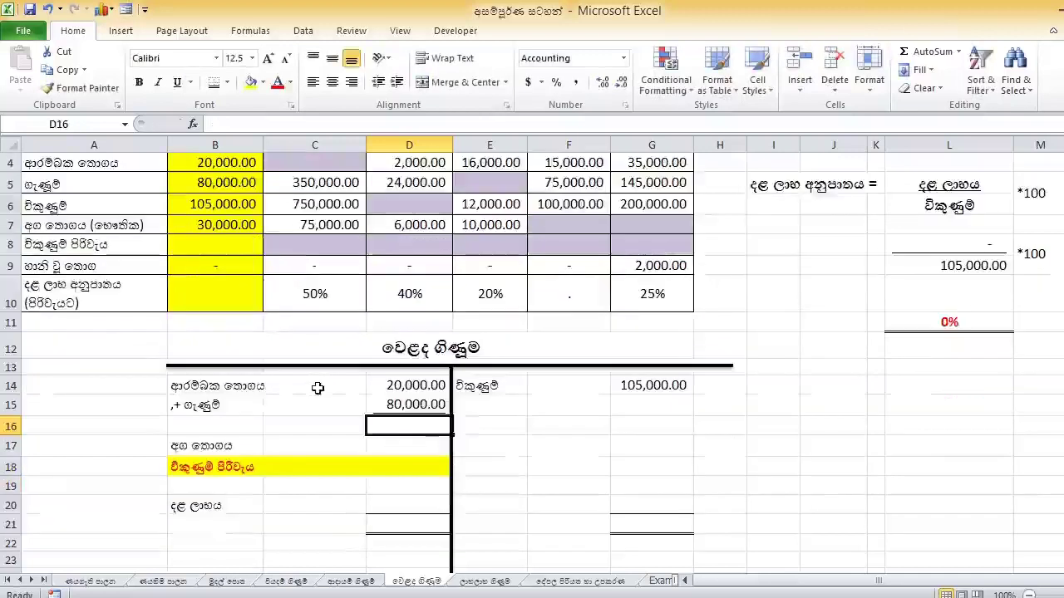
{"action": "left_click", "coordinate": [409, 449]}
{"action": "type", "text": "="}
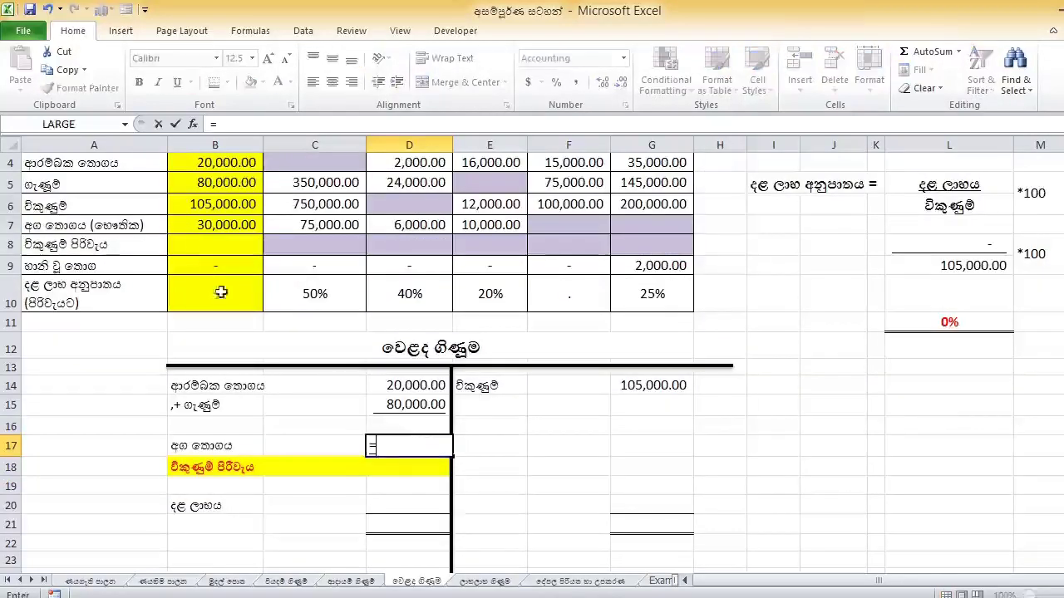
{"action": "left_click", "coordinate": [203, 223]}
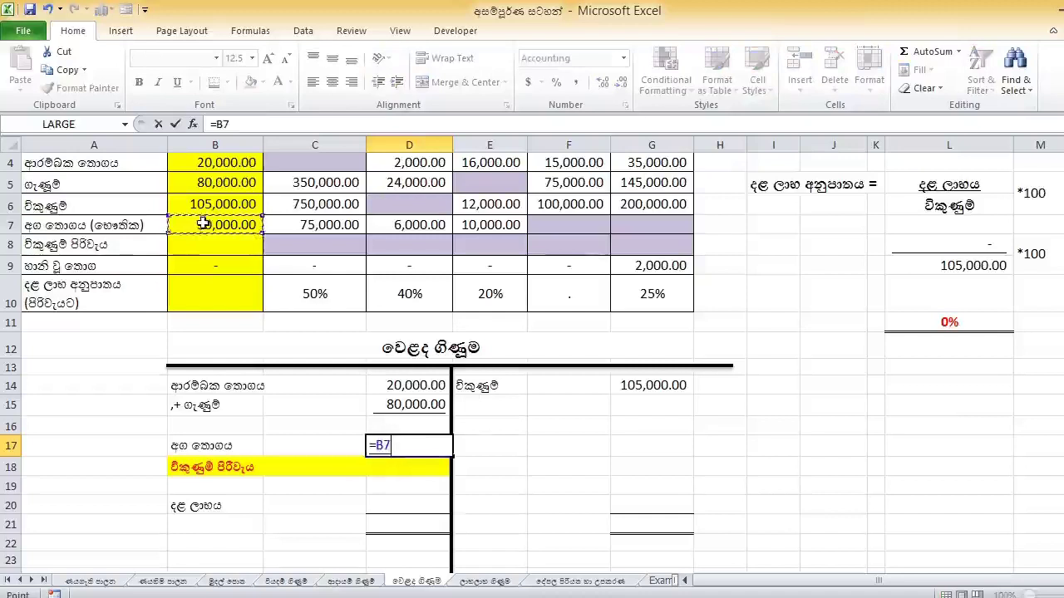
{"action": "left_click", "coordinate": [216, 123]}
{"action": "type", "text": "-"}
{"action": "key", "text": "Return"}
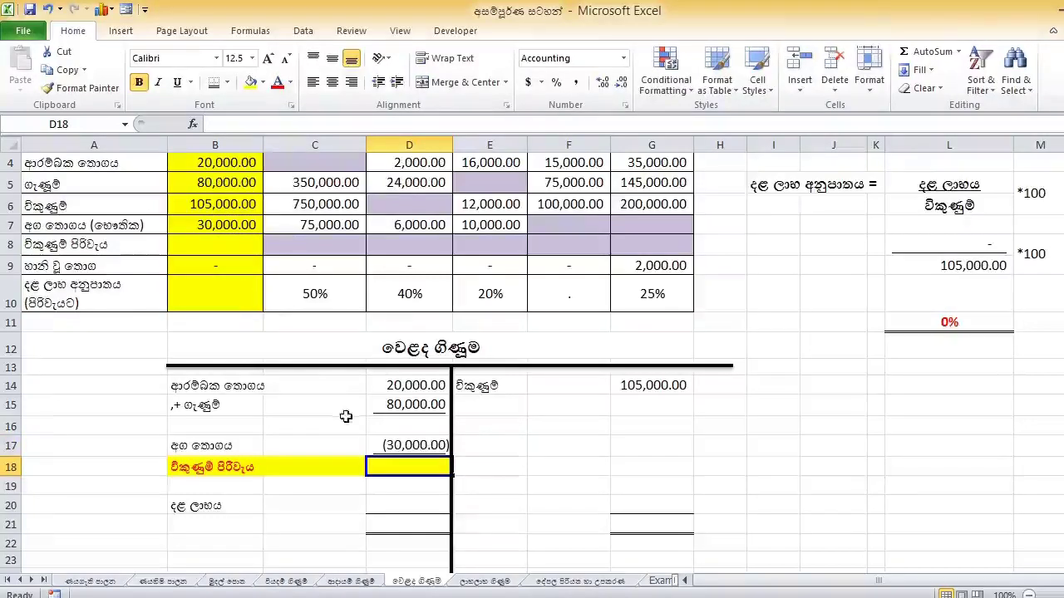
Add the opening stock and purchases in D16 with the formula =D14+D15
{"action": "left_click", "coordinate": [390, 425]}
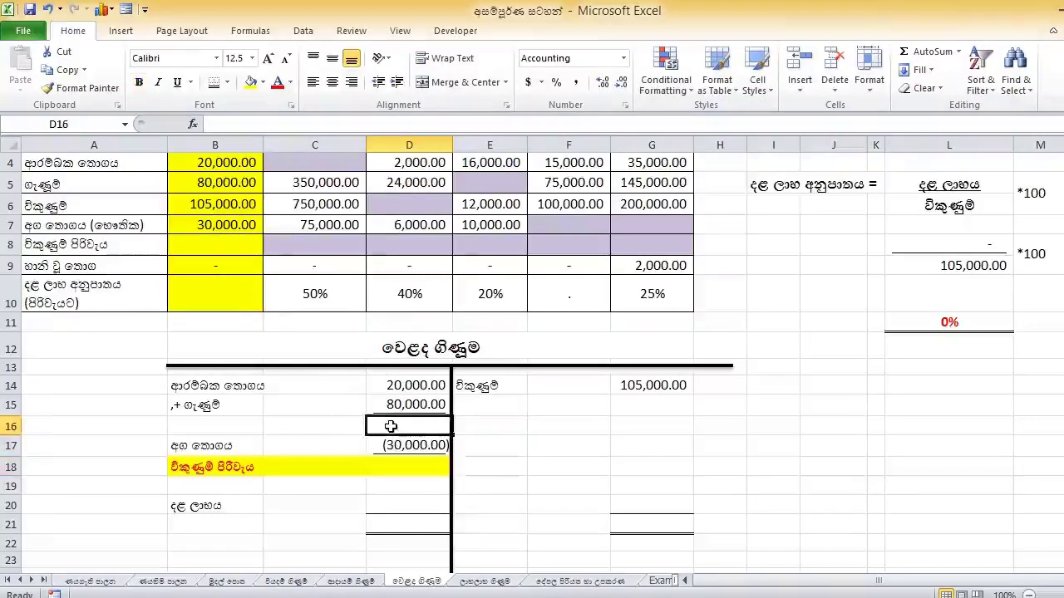
{"action": "type", "text": "="}
{"action": "left_click", "coordinate": [400, 386]}
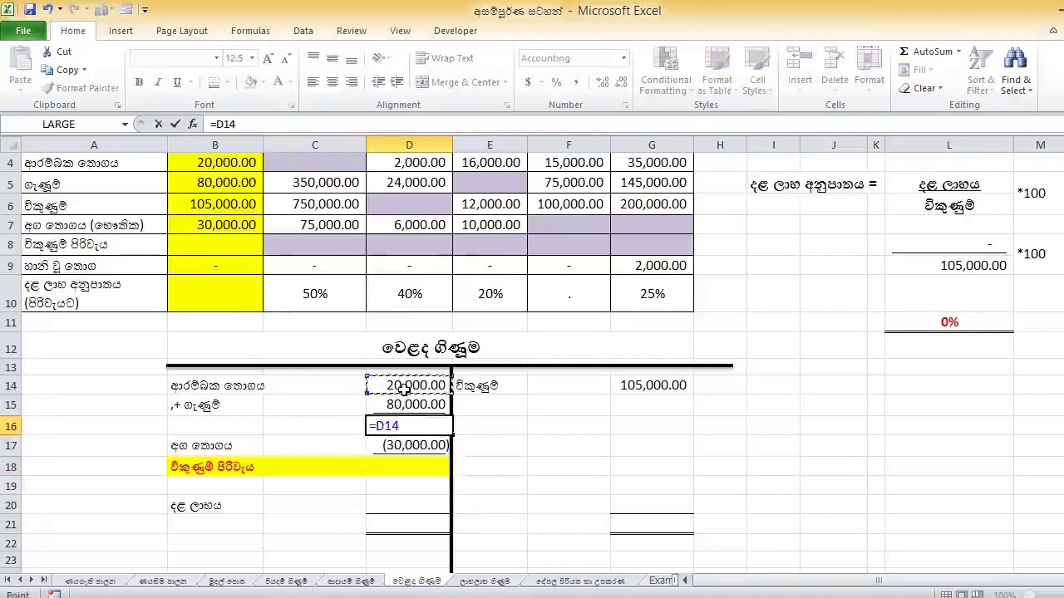
{"action": "type", "text": "+"}
{"action": "left_click", "coordinate": [407, 403]}
{"action": "key", "text": "Return"}
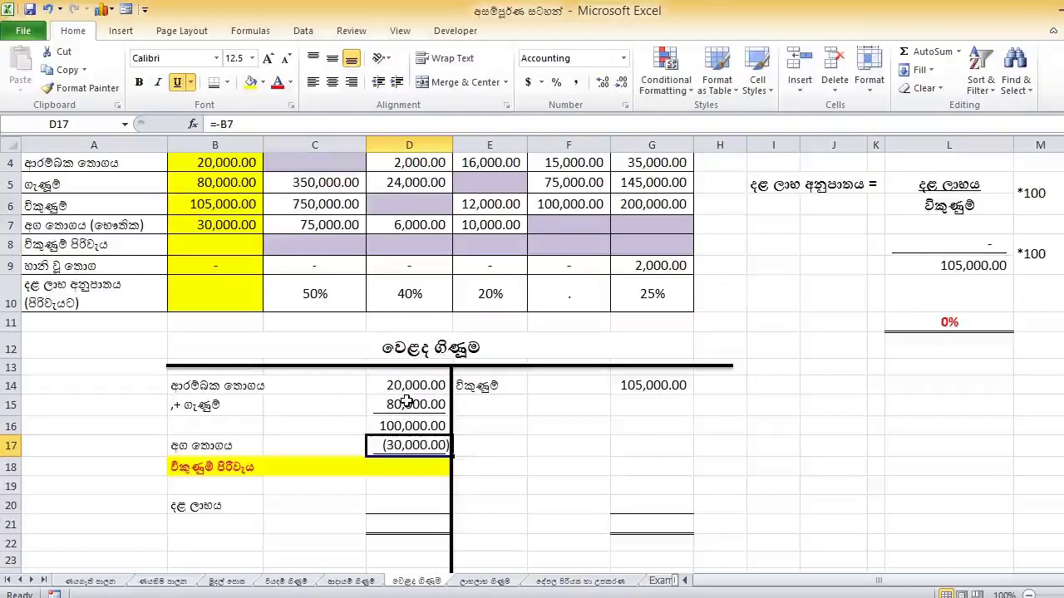
Calculate the cost of sales in D18 with the formula =D16+D17
{"action": "left_click", "coordinate": [412, 468]}
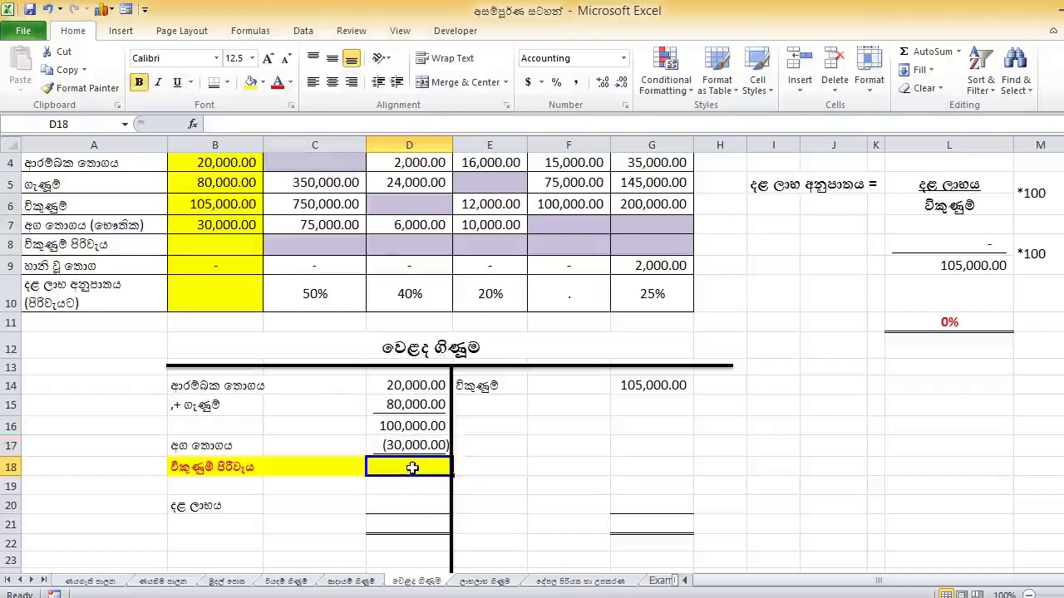
{"action": "type", "text": "="}
{"action": "left_click", "coordinate": [406, 425]}
{"action": "type", "text": "-"}
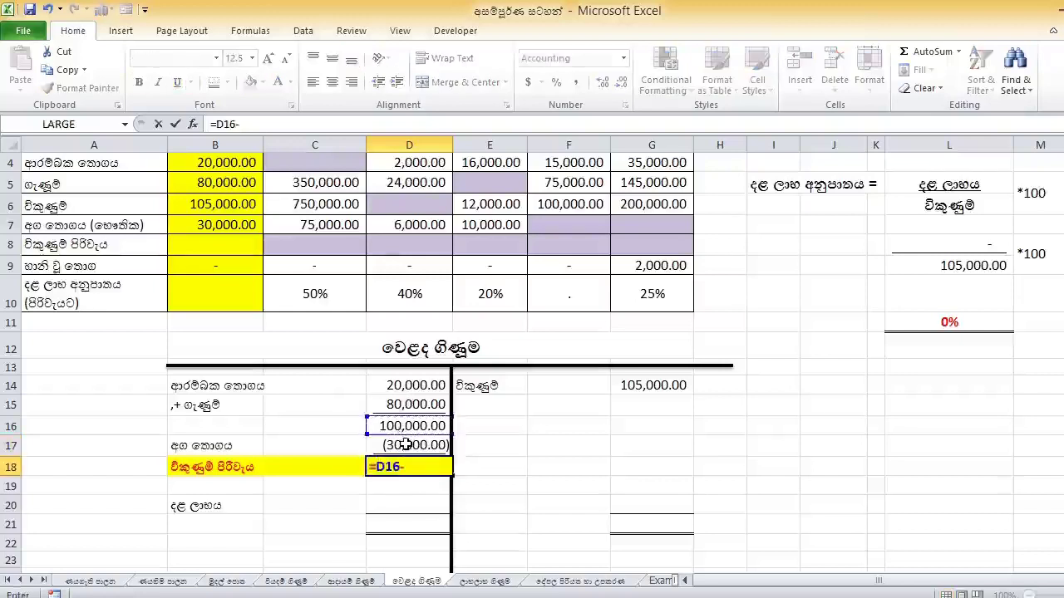
{"action": "left_click", "coordinate": [407, 445]}
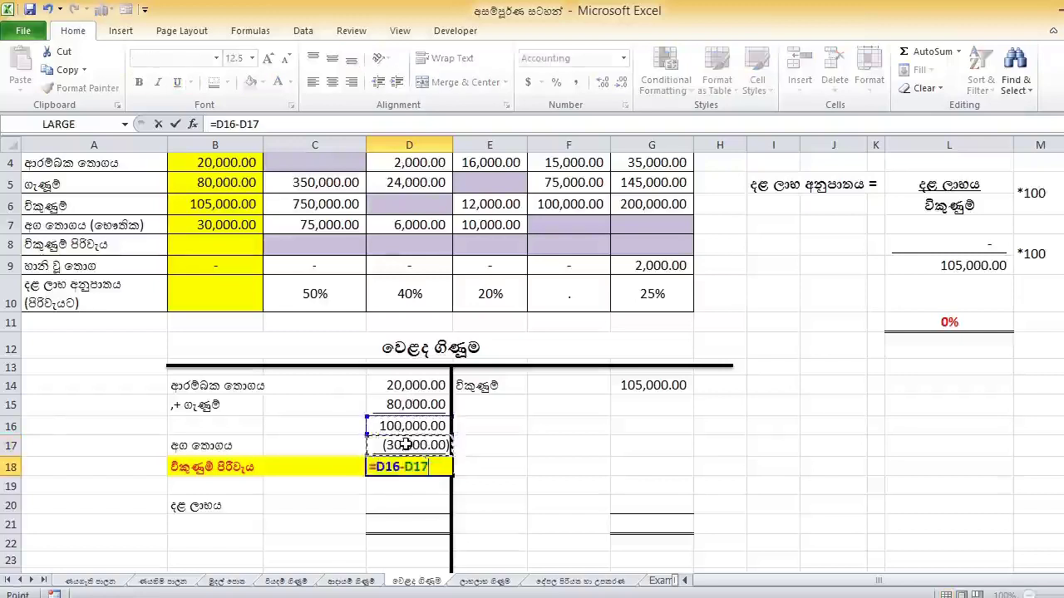
{"action": "left_click", "coordinate": [357, 123]}
{"action": "key", "text": "BackSpace"}
{"action": "key", "text": "BackSpace"}
{"action": "key", "text": "BackSpace"}
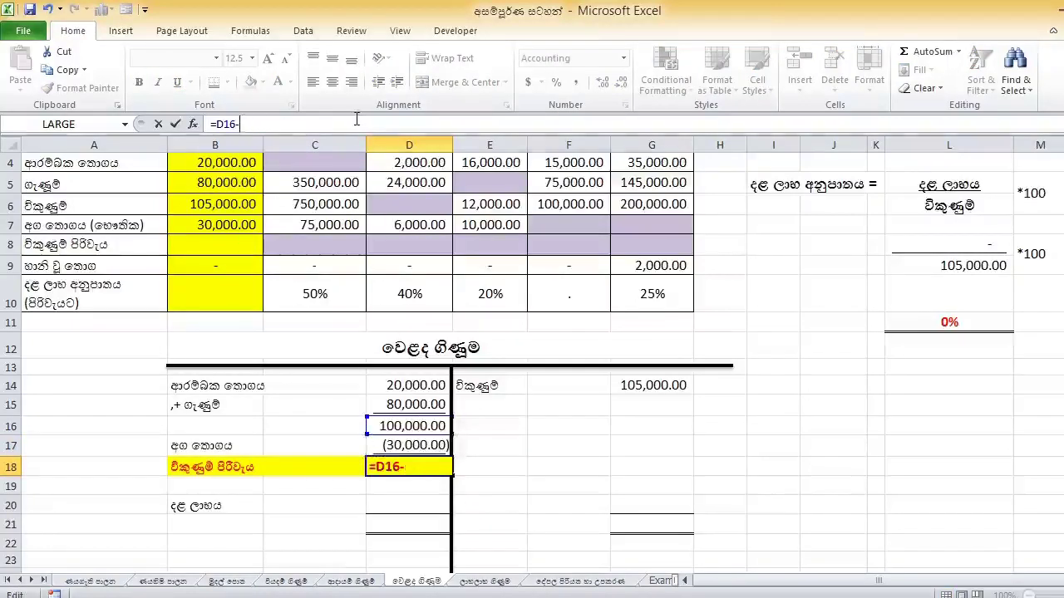
{"action": "type", "text": "+"}
{"action": "left_click", "coordinate": [428, 445]}
{"action": "key", "text": "Return"}
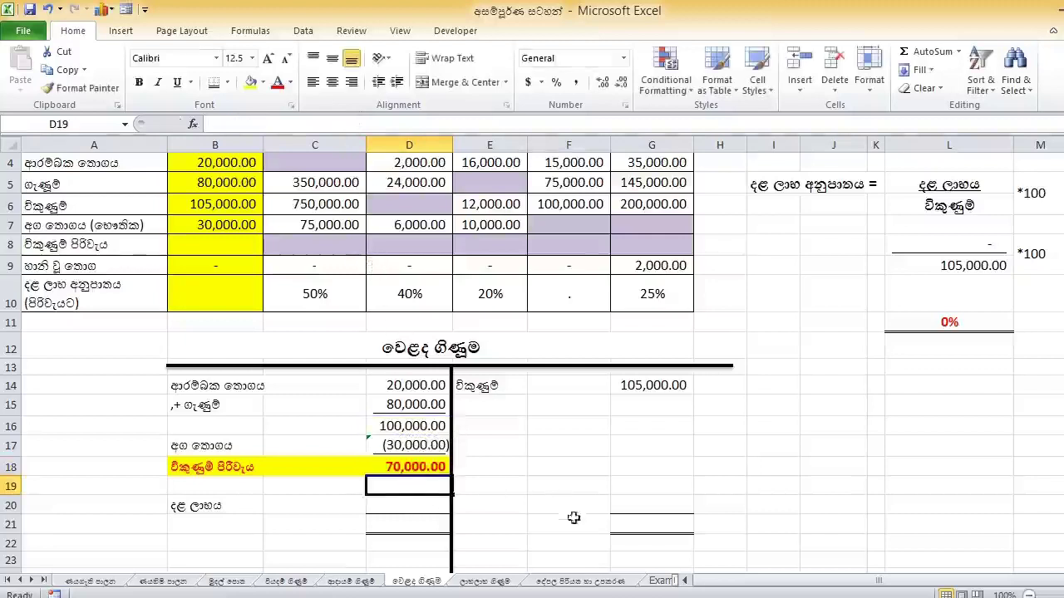
Link the sales-side total in G21 to G14 and the matching total in D21 to G21
{"action": "left_click", "coordinate": [633, 526]}
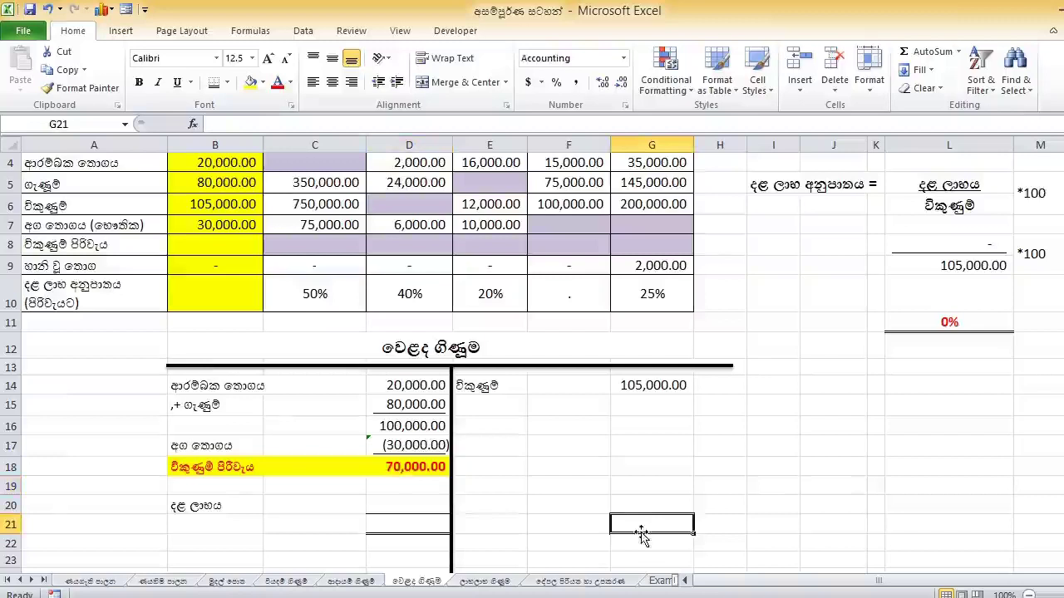
{"action": "type", "text": "="}
{"action": "left_click", "coordinate": [633, 372]}
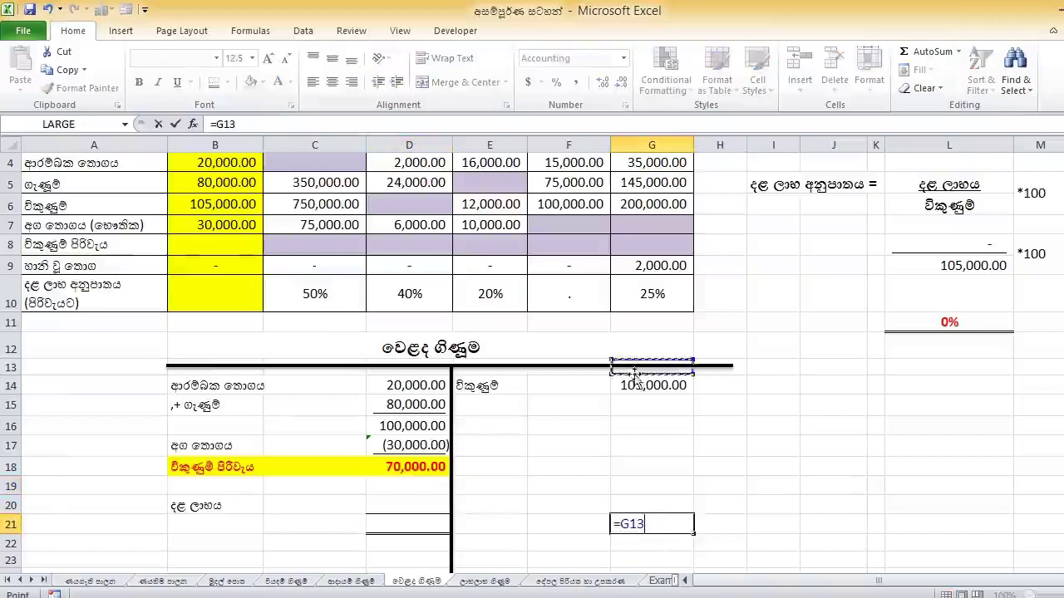
{"action": "left_click", "coordinate": [633, 380]}
{"action": "key", "text": "Return"}
{"action": "left_click", "coordinate": [430, 528]}
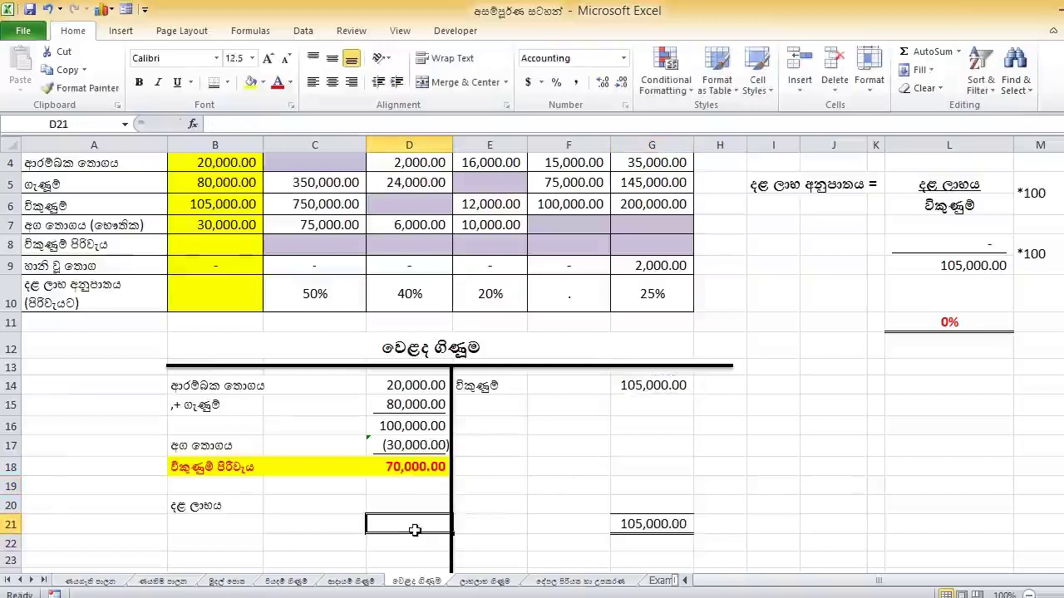
{"action": "type", "text": "="}
{"action": "left_click", "coordinate": [649, 522]}
{"action": "key", "text": "Return"}
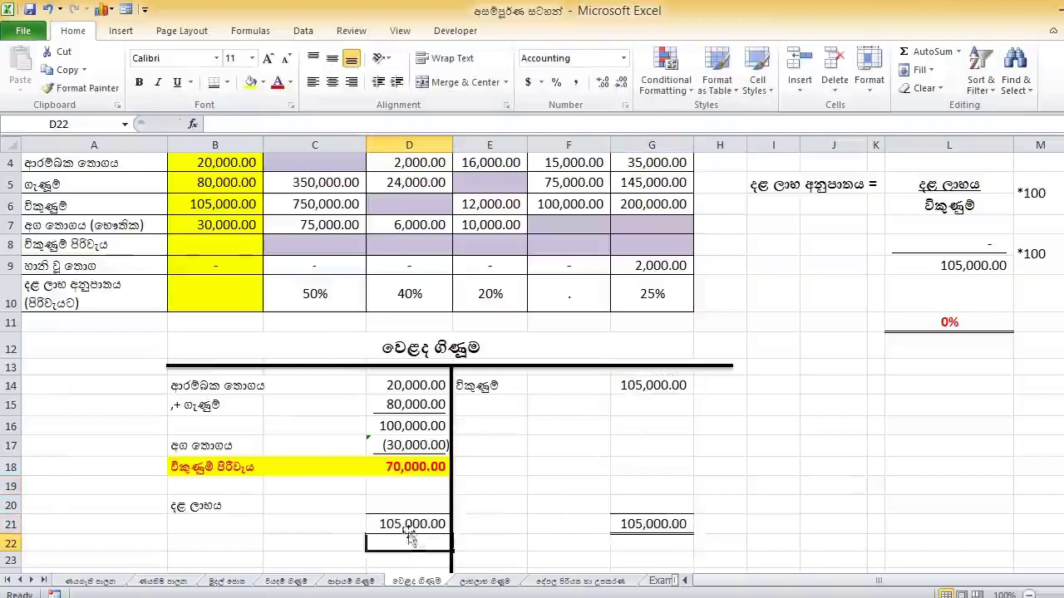
Calculate the gross profit in D20 with the formula =D21-D18
{"action": "left_click", "coordinate": [375, 504]}
{"action": "type", "text": "="}
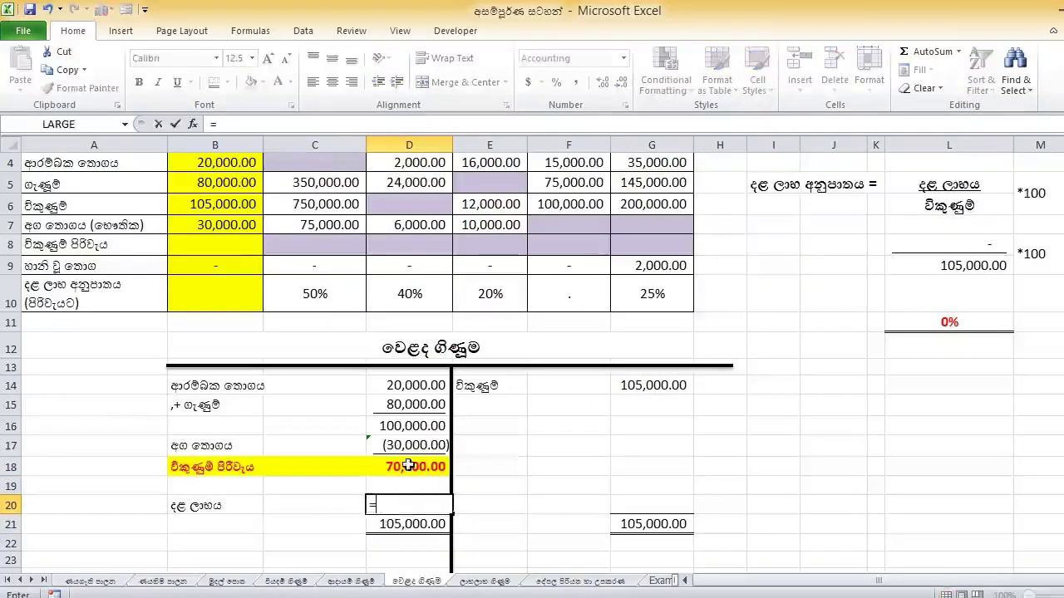
{"action": "left_click", "coordinate": [406, 523]}
{"action": "type", "text": "-"}
{"action": "left_click", "coordinate": [410, 467]}
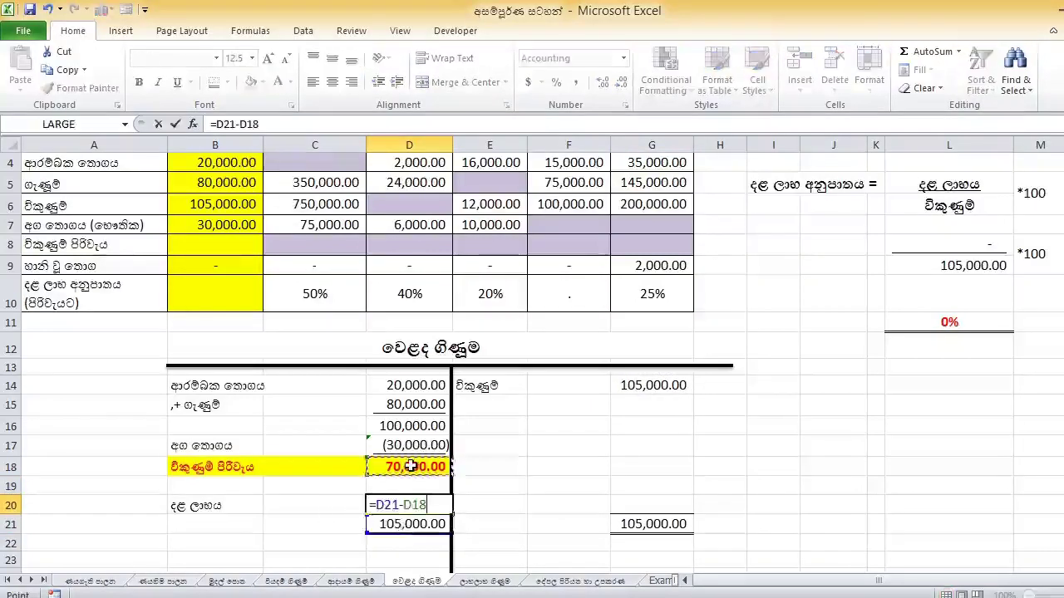
{"action": "key", "text": "Return"}
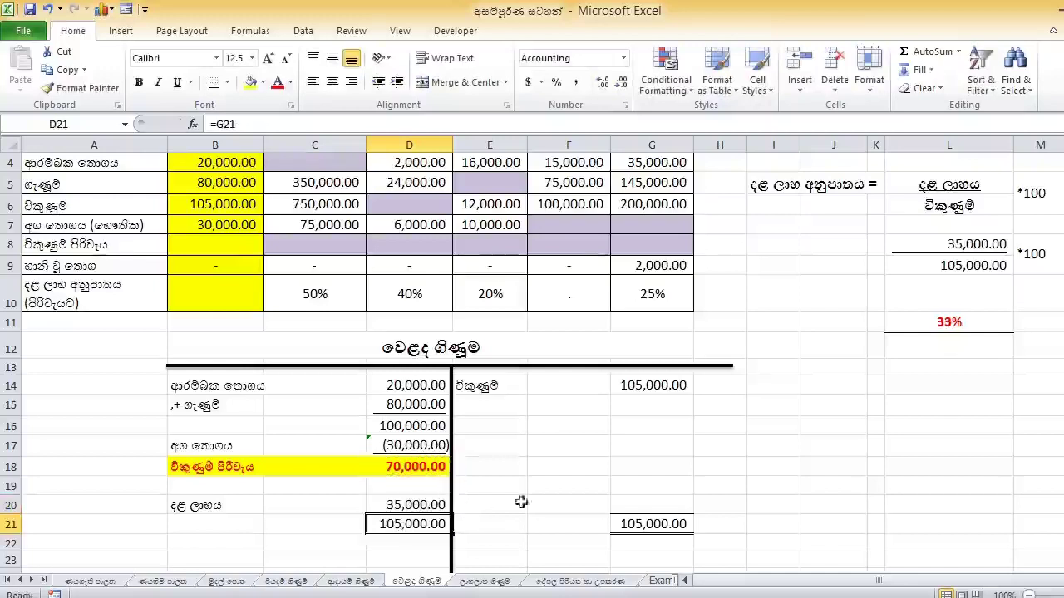
{"action": "left_click", "coordinate": [407, 505]}
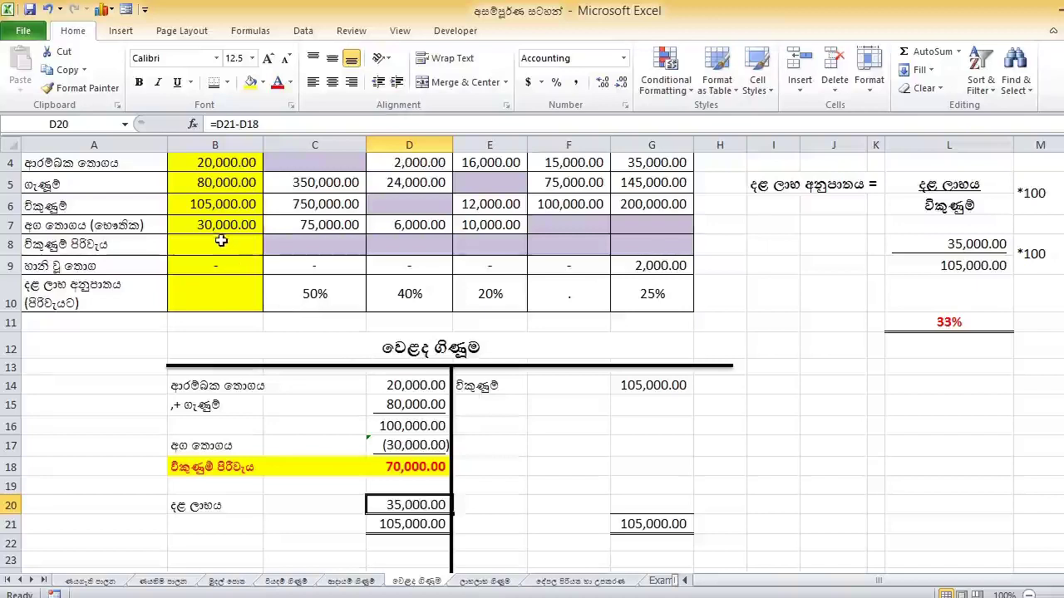
Enter the cost of sales 70000 in B8 and the gross profit ratio 33% in B10
{"action": "left_click", "coordinate": [221, 241]}
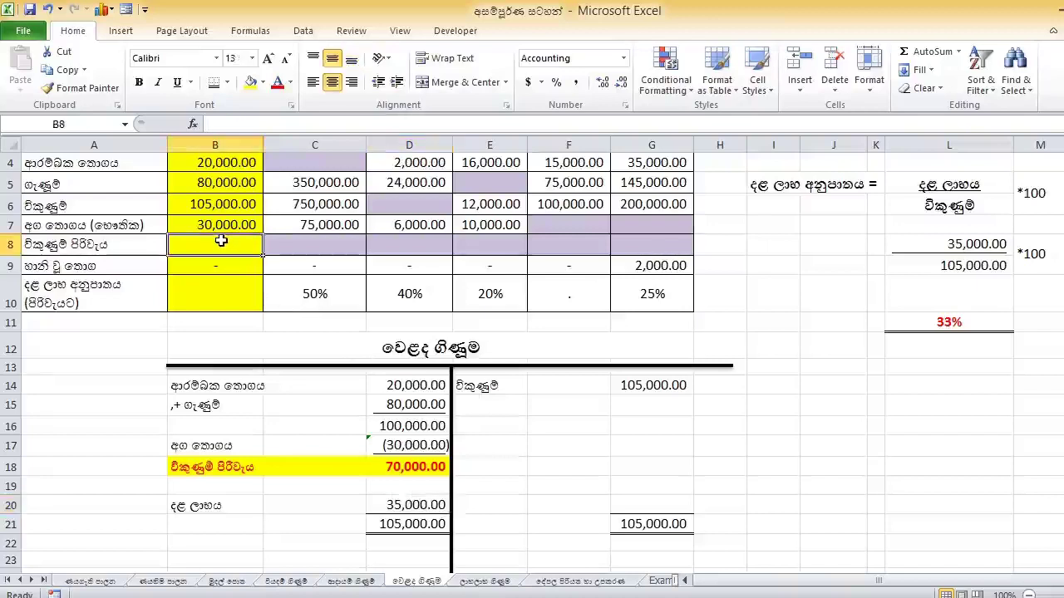
{"action": "type", "text": "70000"}
{"action": "key", "text": "Return"}
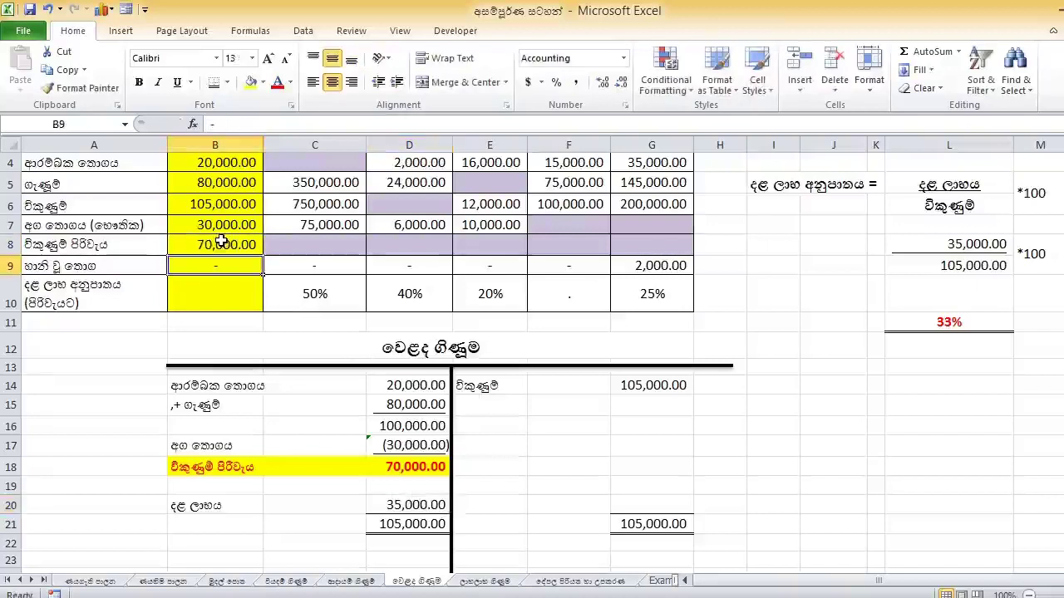
{"action": "left_click", "coordinate": [244, 301]}
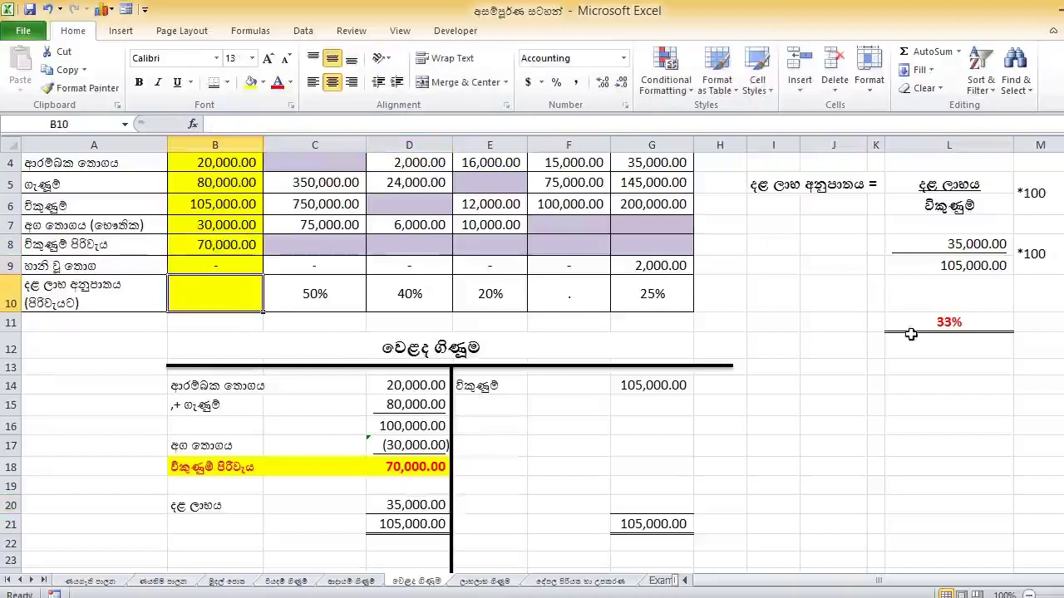
{"action": "type", "text": "33"}
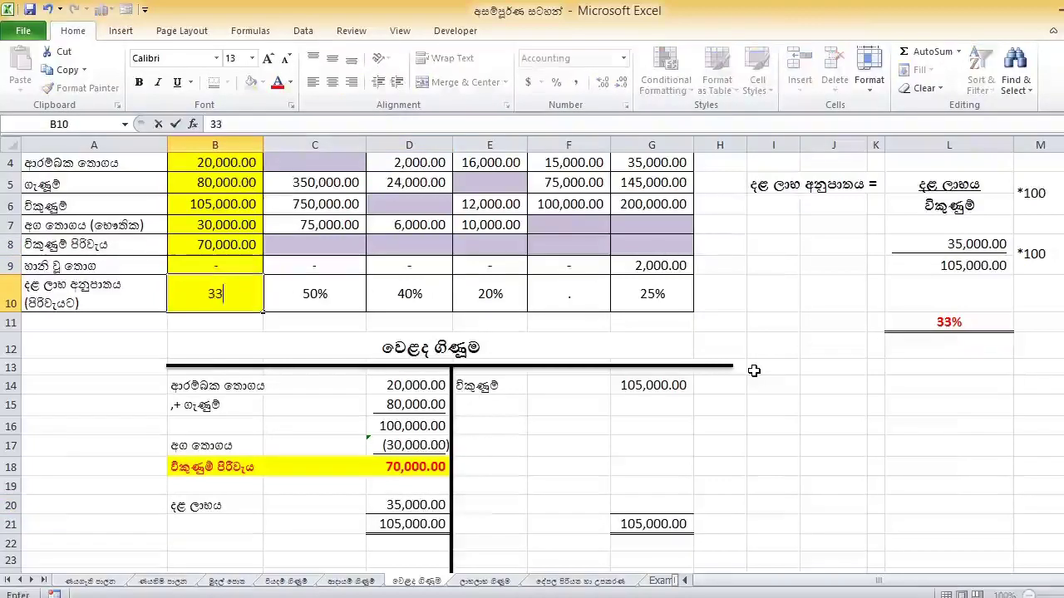
{"action": "type", "text": "%"}
{"action": "key", "text": "Return"}
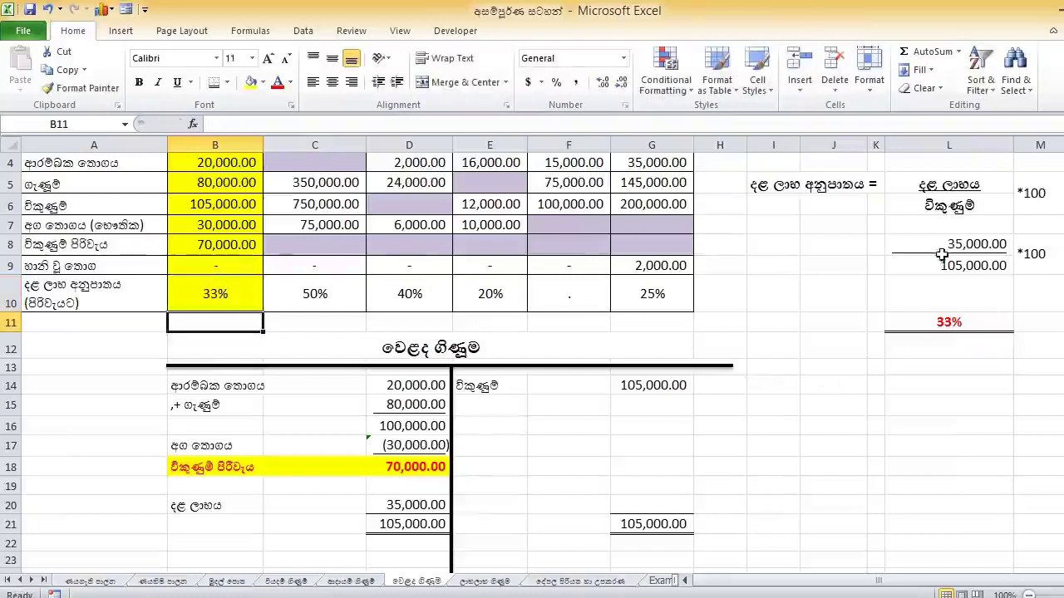
Trace the gross profit ratio working in L8:L11 to the gross profit in D20 and the sales in G14, and review the data table
{"action": "left_click_drag", "start_coordinate": [915, 227], "coordinate": [1033, 334]}
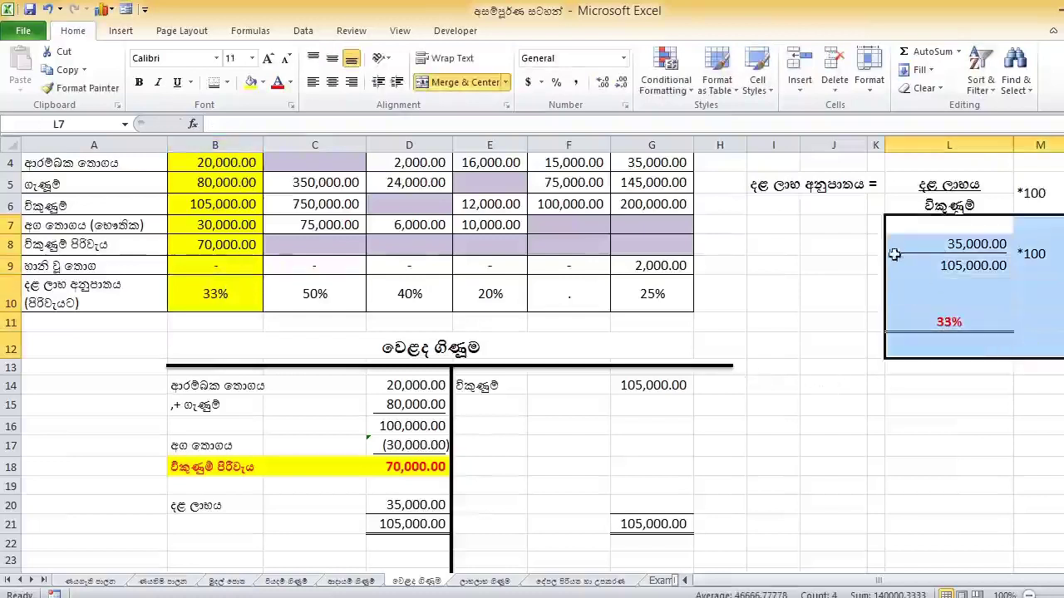
{"action": "left_click", "coordinate": [927, 254]}
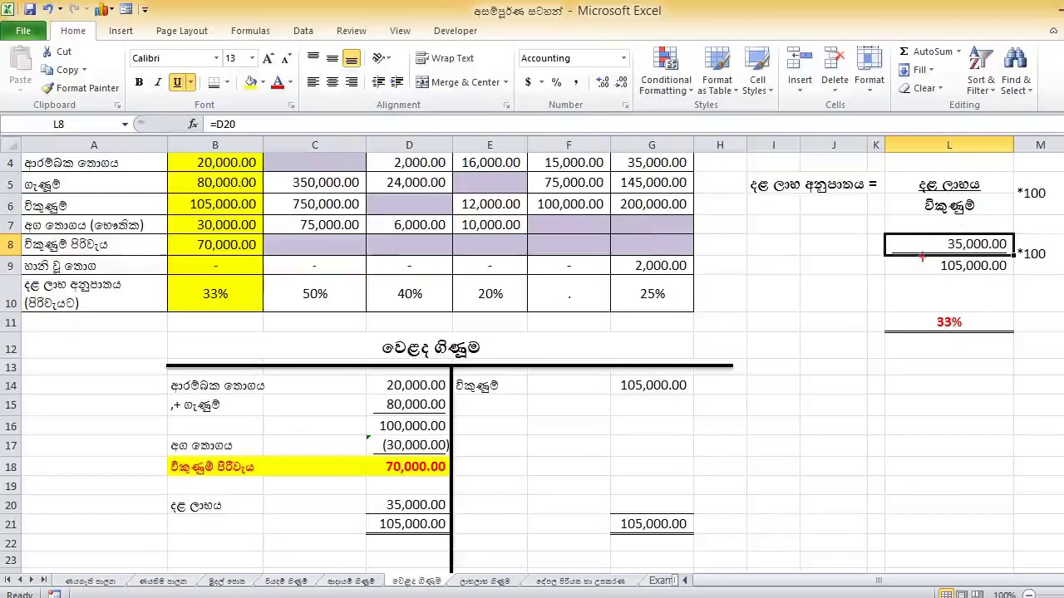
{"action": "mouse_move", "coordinate": [928, 238]}
{"action": "left_mouse_down"}
{"action": "mouse_move", "coordinate": [313, 333]}
{"action": "mouse_move", "coordinate": [309, 382]}
{"action": "mouse_move", "coordinate": [379, 497]}
{"action": "left_mouse_up"}
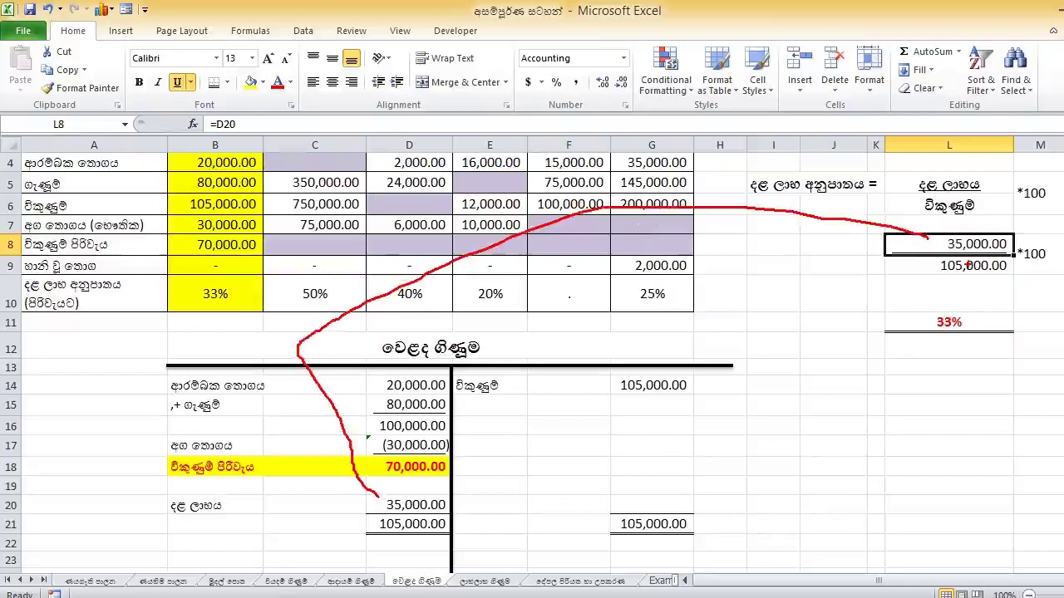
{"action": "mouse_move", "coordinate": [940, 268]}
{"action": "left_mouse_down"}
{"action": "mouse_move", "coordinate": [742, 453]}
{"action": "mouse_move", "coordinate": [667, 390]}
{"action": "left_mouse_up"}
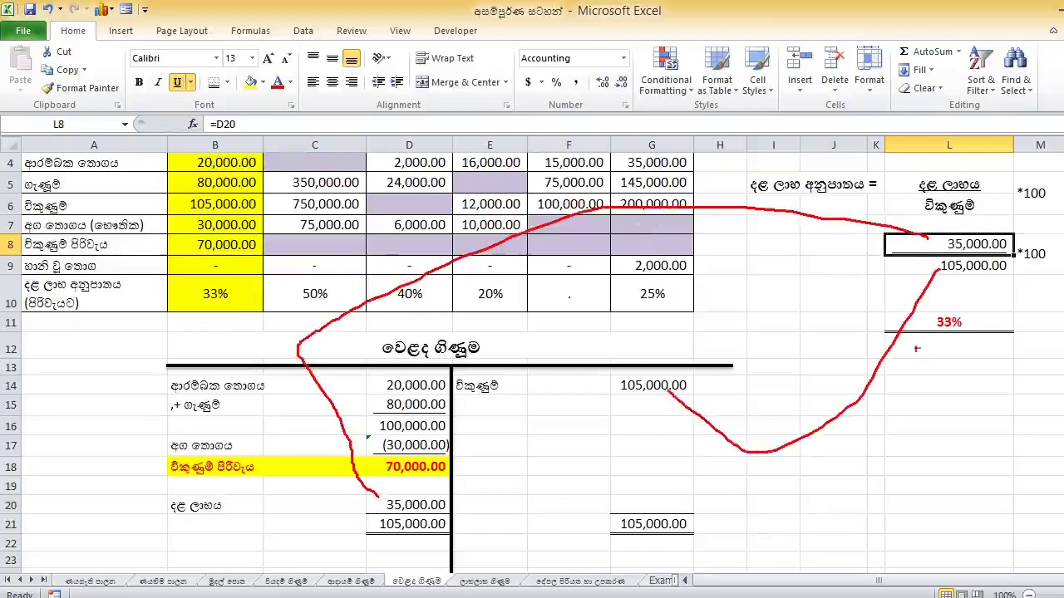
{"action": "mouse_move", "coordinate": [877, 336]}
{"action": "left_mouse_down"}
{"action": "mouse_move", "coordinate": [914, 265]}
{"action": "mouse_move", "coordinate": [1027, 387]}
{"action": "mouse_move", "coordinate": [878, 341]}
{"action": "left_mouse_up"}
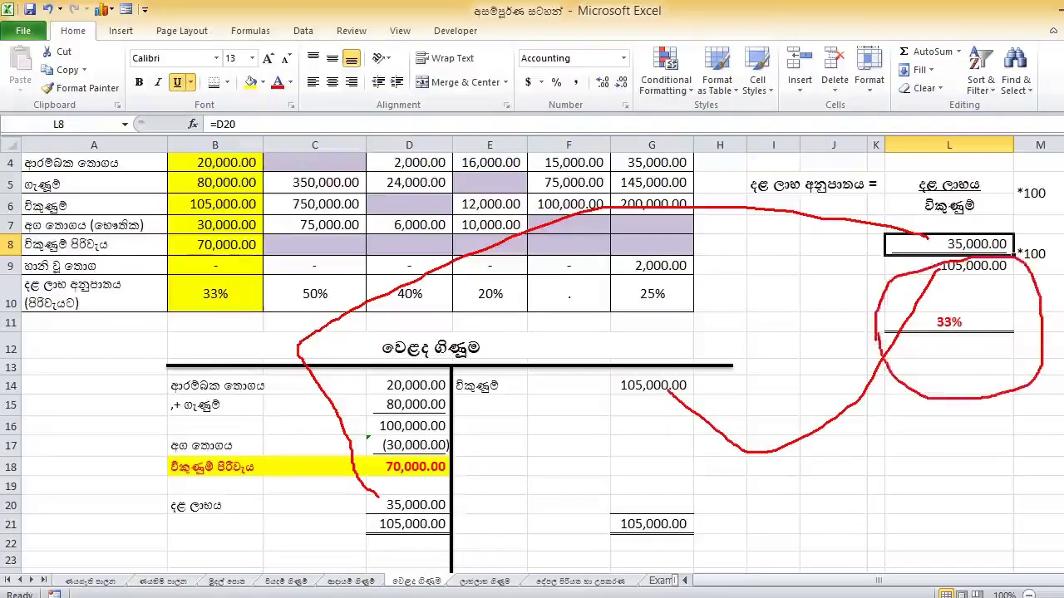
{"action": "key", "text": "Escape"}
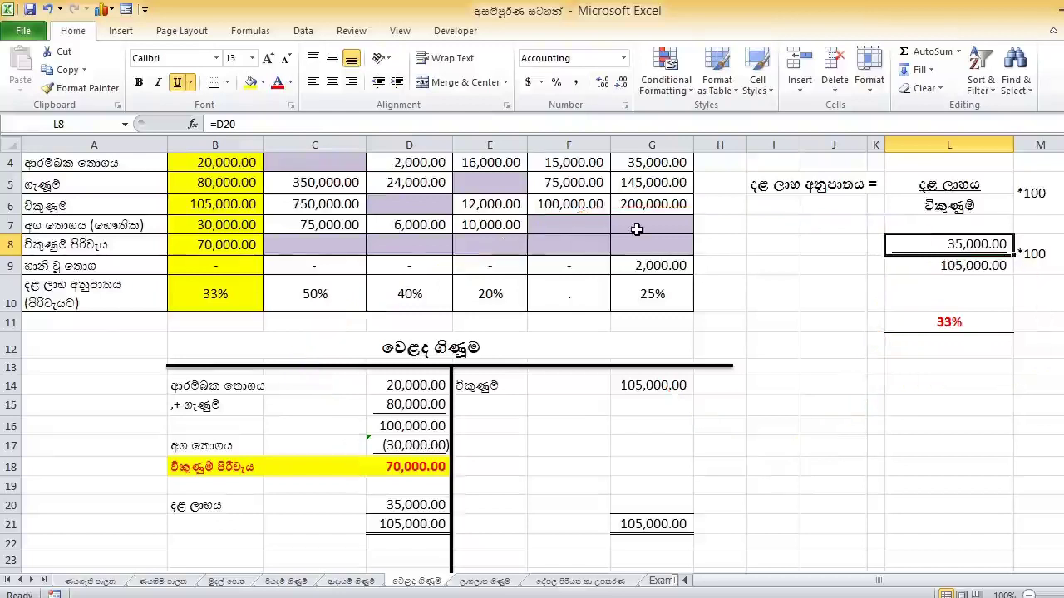
{"action": "scroll", "coordinate": [644, 249], "scroll_direction": "up", "scroll_amount": 1}
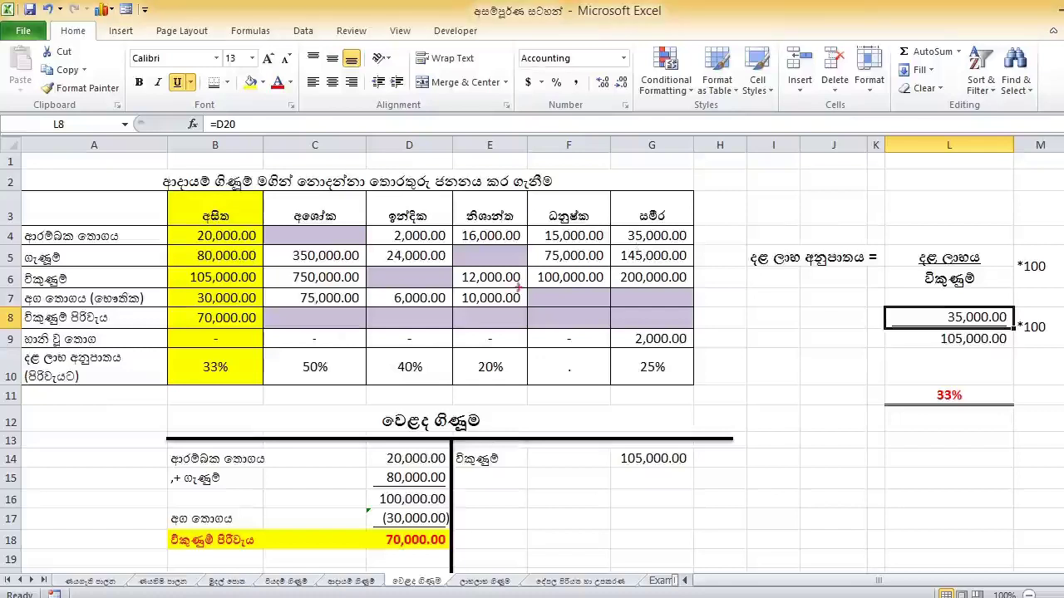
{"action": "left_click_drag", "start_coordinate": [550, 323], "coordinate": [656, 288]}
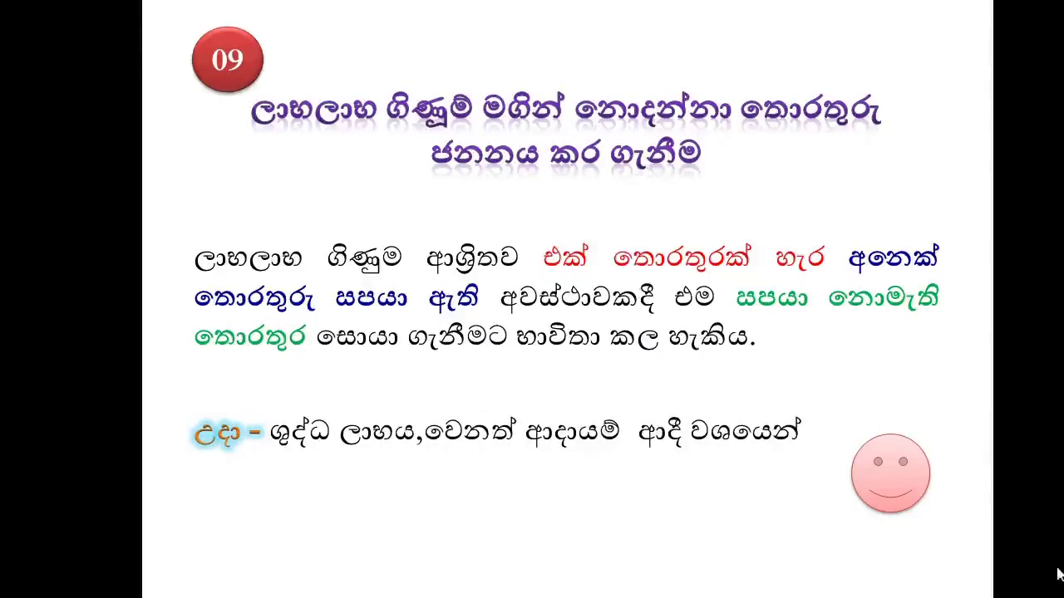
Return from the slide to the workbook, open the ලාභලාභ ගිණුම sheet and examine which figure is missing in each column
{"action": "left_click", "coordinate": [897, 486]}
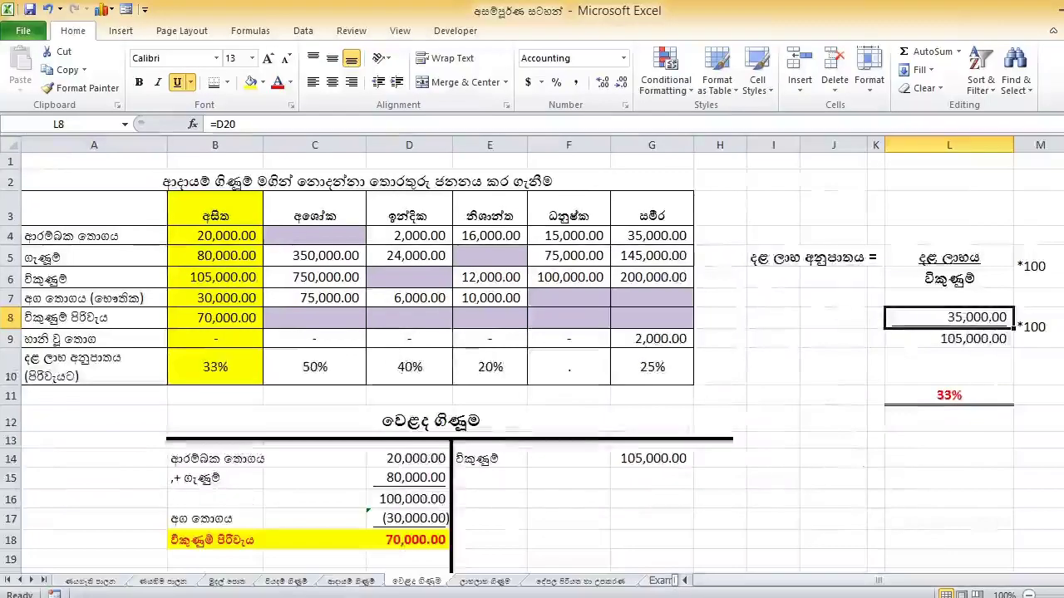
{"action": "left_click", "coordinate": [469, 582]}
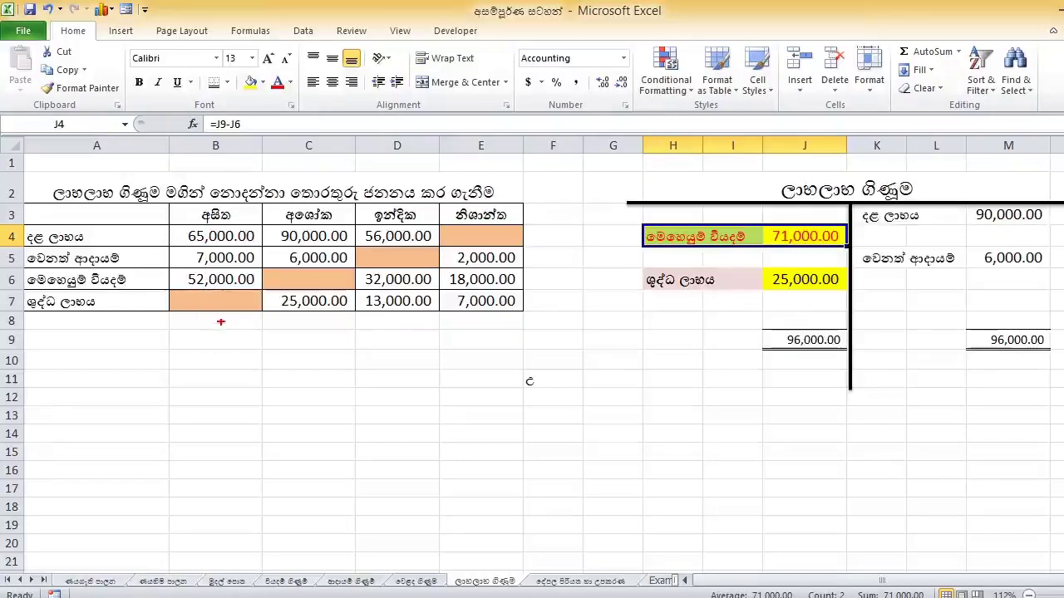
{"action": "left_click_drag", "start_coordinate": [211, 295], "coordinate": [246, 286]}
{"action": "mouse_move", "coordinate": [166, 236]}
{"action": "left_mouse_down"}
{"action": "mouse_move", "coordinate": [198, 242]}
{"action": "mouse_move", "coordinate": [156, 259]}
{"action": "mouse_move", "coordinate": [155, 280]}
{"action": "left_mouse_up"}
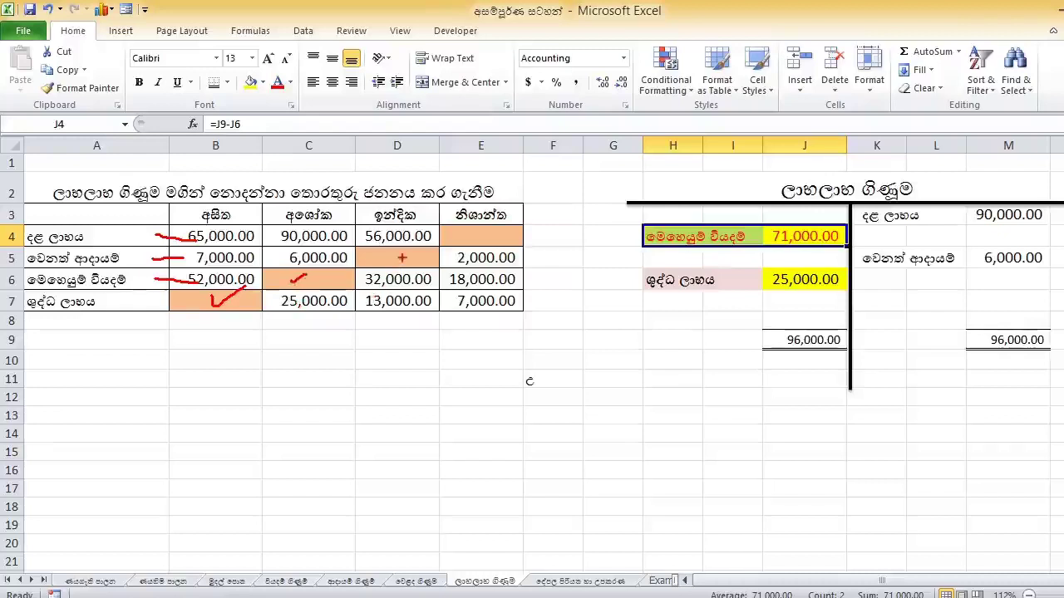
{"action": "left_click_drag", "start_coordinate": [403, 262], "coordinate": [412, 247]}
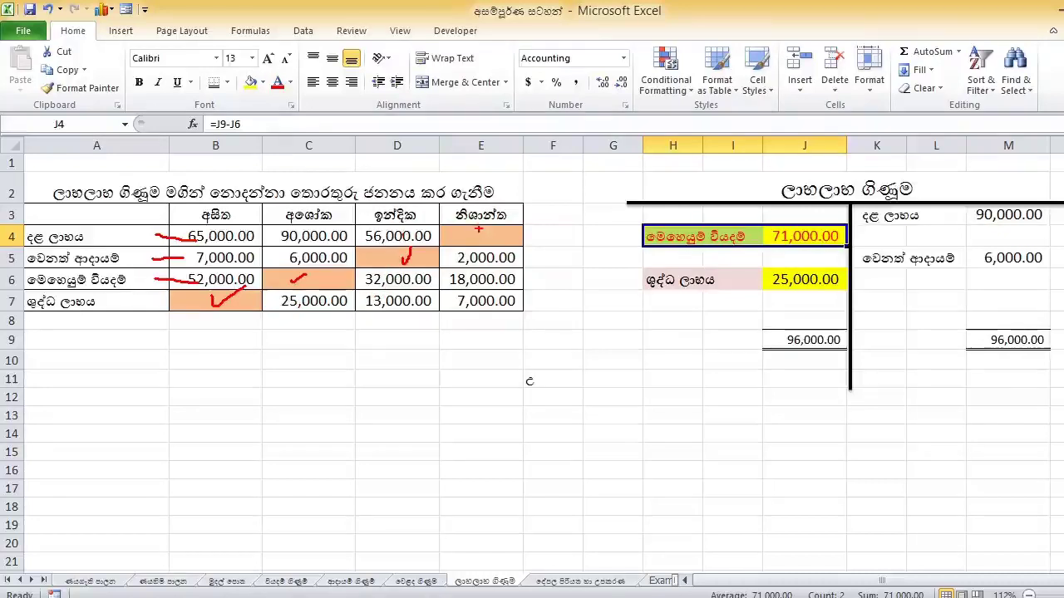
{"action": "mouse_move", "coordinate": [474, 237]}
{"action": "left_mouse_down"}
{"action": "mouse_move", "coordinate": [482, 246]}
{"action": "mouse_move", "coordinate": [504, 213]}
{"action": "left_mouse_up"}
{"action": "key", "text": "Escape"}
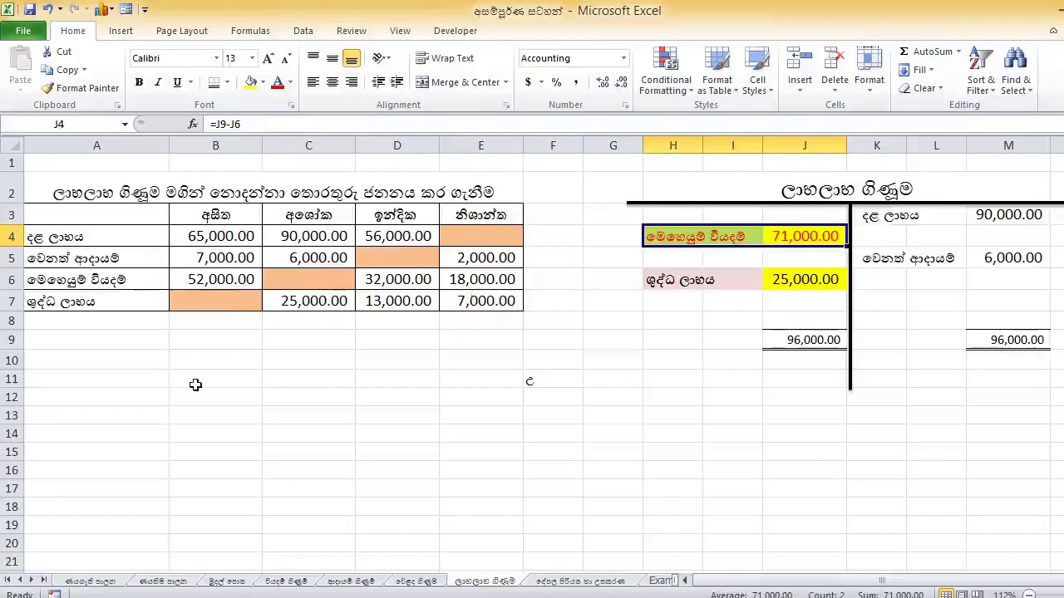
Fill the first column's figures in B4:B7 with yellow
{"action": "left_click", "coordinate": [657, 405]}
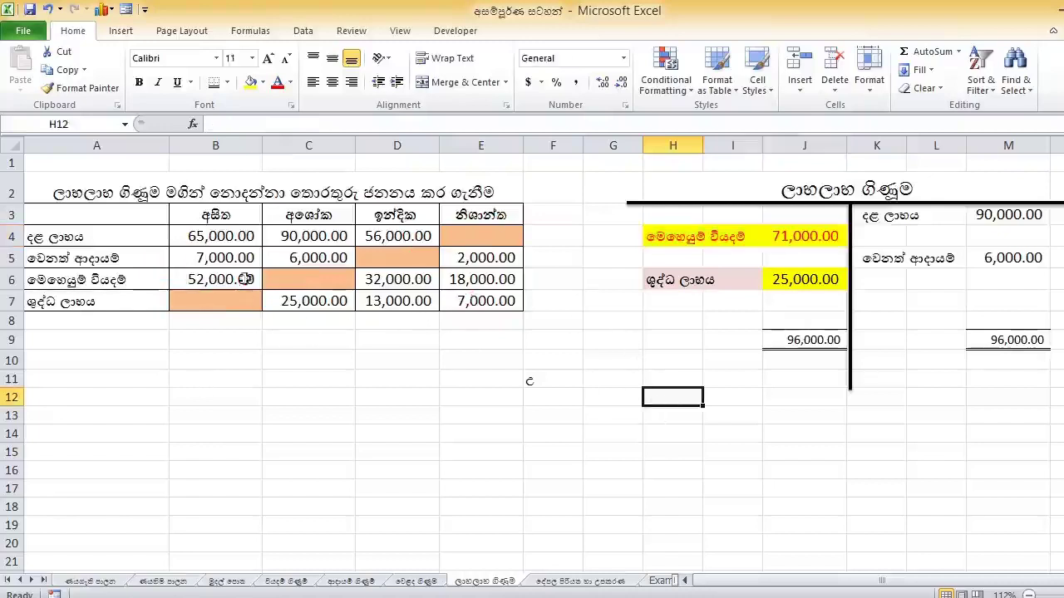
{"action": "left_click_drag", "start_coordinate": [203, 235], "coordinate": [191, 303]}
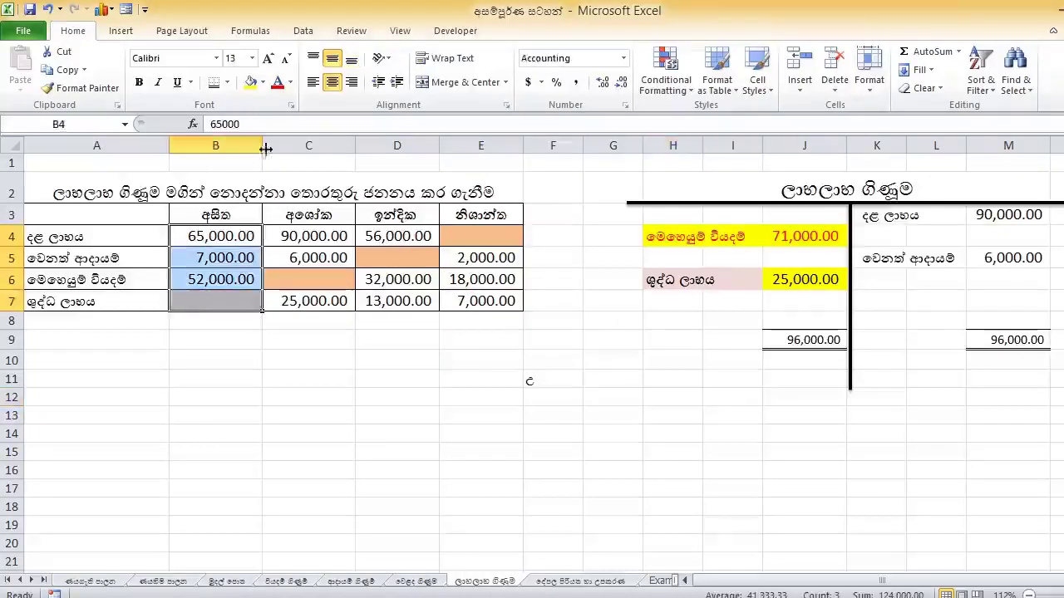
{"action": "left_click", "coordinate": [251, 81]}
{"action": "left_click", "coordinate": [209, 354]}
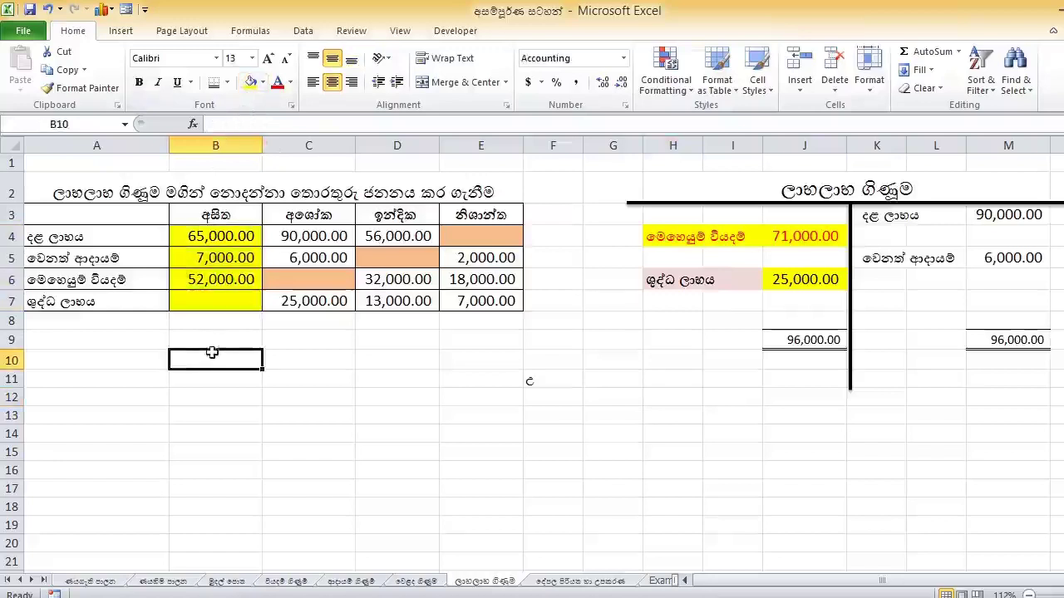
Clear the figures in J4, M5, J6 and M3 of the profit and loss account
{"action": "left_click", "coordinate": [782, 238]}
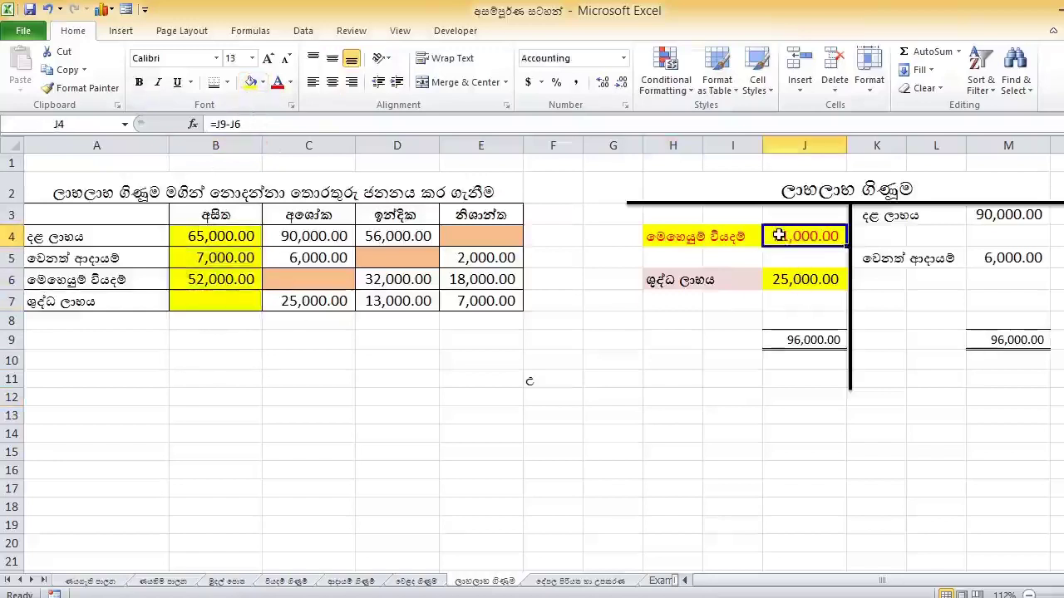
{"action": "key", "text": "Delete"}
{"action": "left_click", "coordinate": [1003, 253]}
{"action": "key", "text": "Delete"}
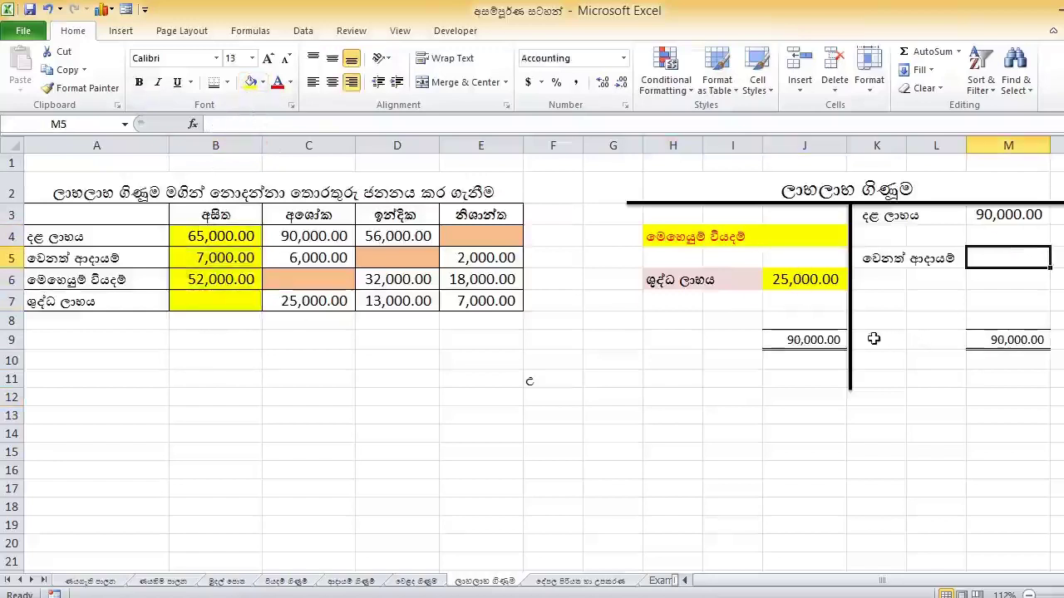
{"action": "left_click", "coordinate": [807, 280]}
{"action": "key", "text": "Delete"}
{"action": "left_click", "coordinate": [1031, 218]}
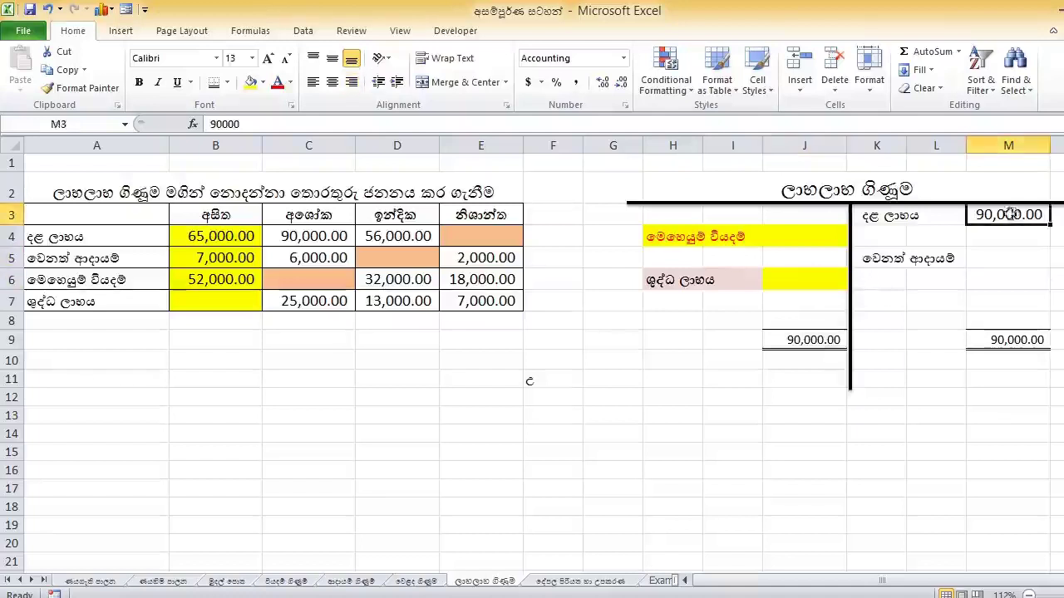
{"action": "left_click", "coordinate": [910, 416]}
{"action": "left_click", "coordinate": [1006, 215]}
{"action": "key", "text": "Delete"}
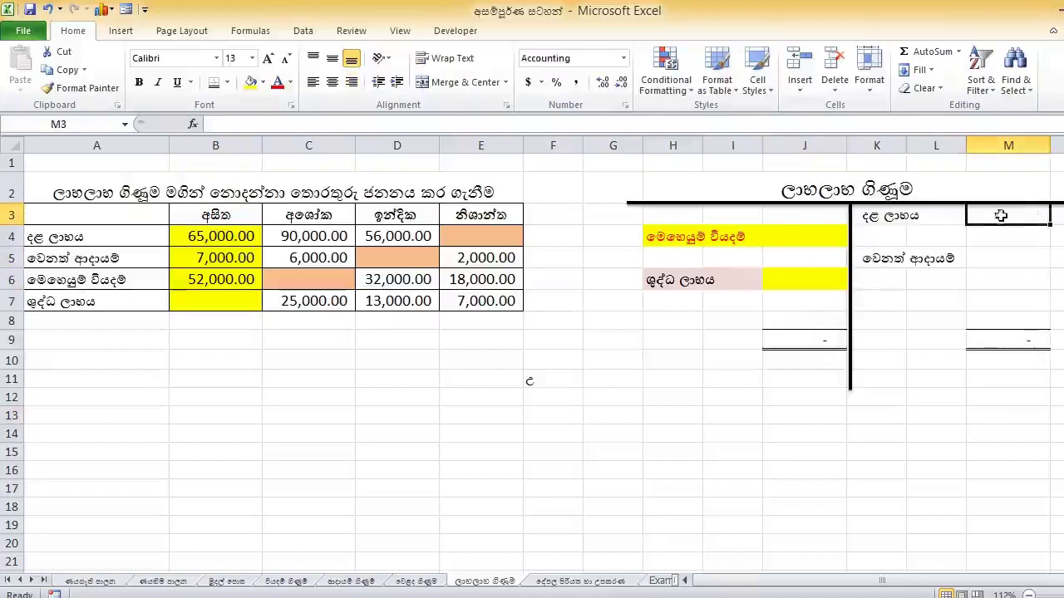
{"action": "left_click", "coordinate": [605, 403]}
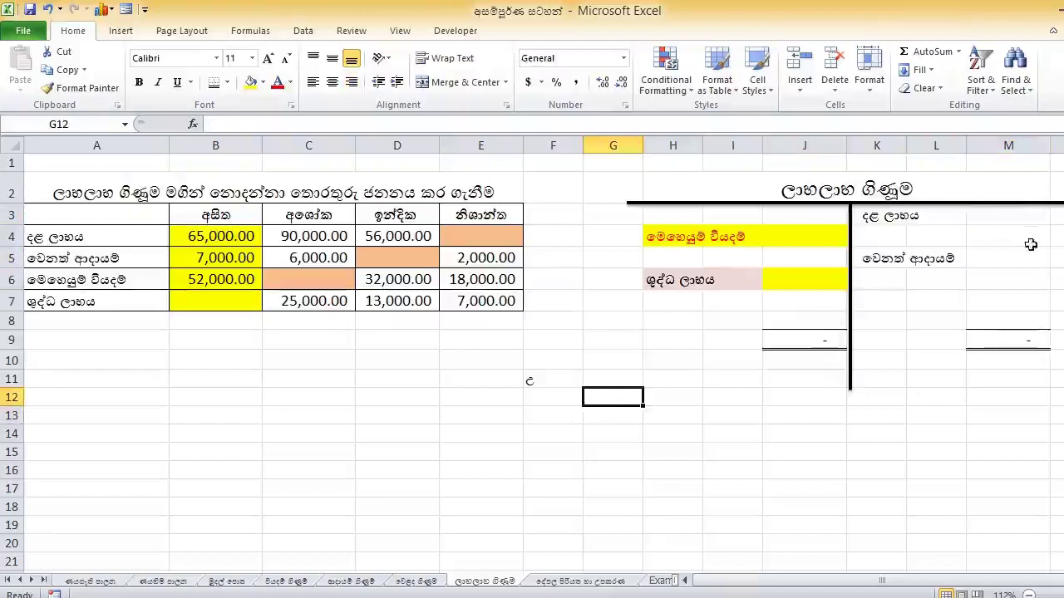
Link the account's gross profit in M3 to B4 and its other income in M5 to B5
{"action": "left_click", "coordinate": [1018, 219]}
{"action": "type", "text": "="}
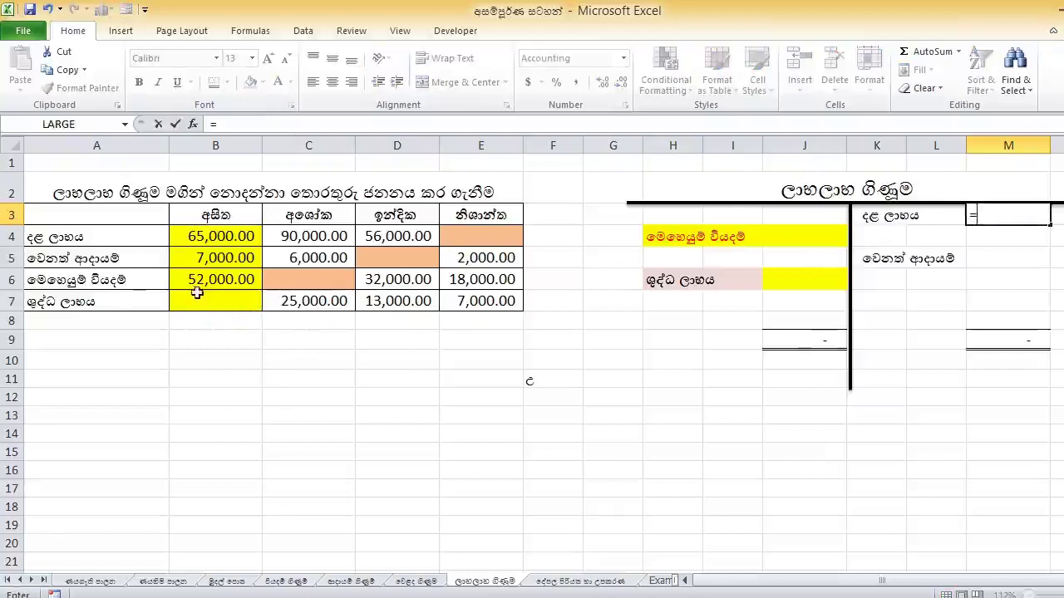
{"action": "left_click", "coordinate": [211, 236]}
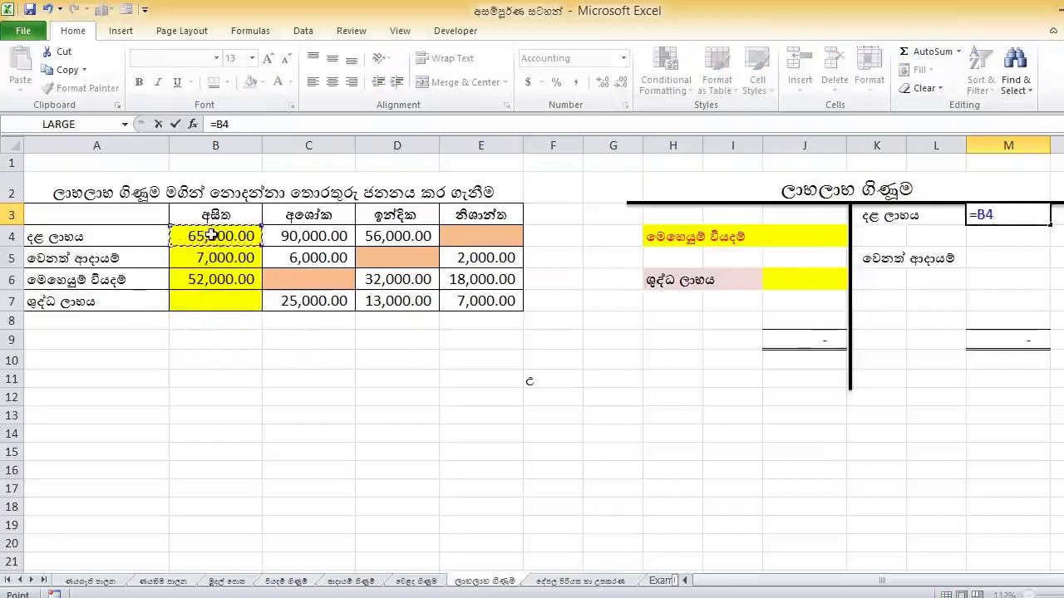
{"action": "key", "text": "Return"}
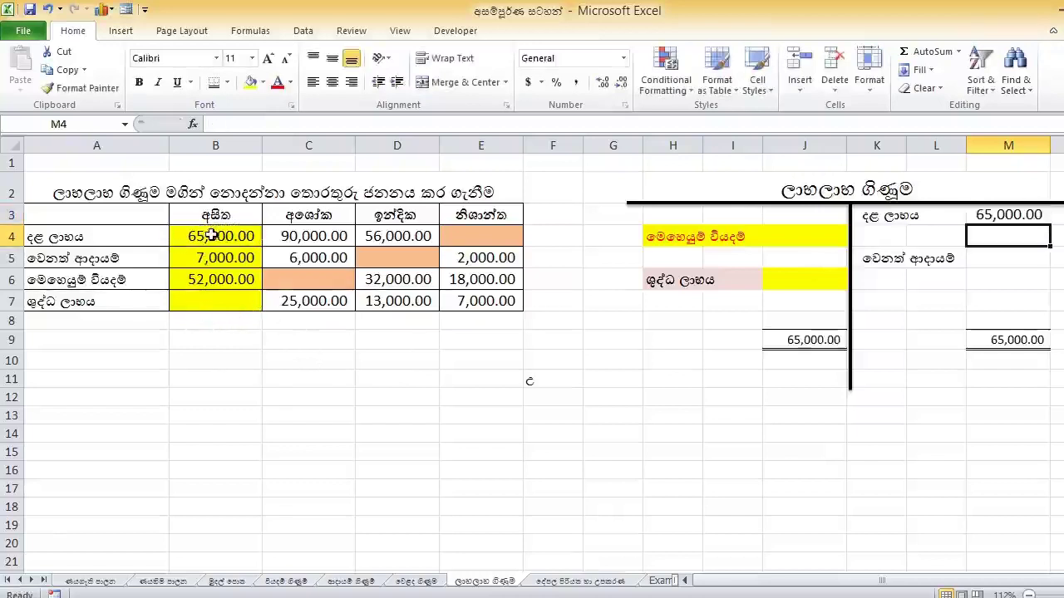
{"action": "left_click", "coordinate": [998, 257]}
{"action": "type", "text": "="}
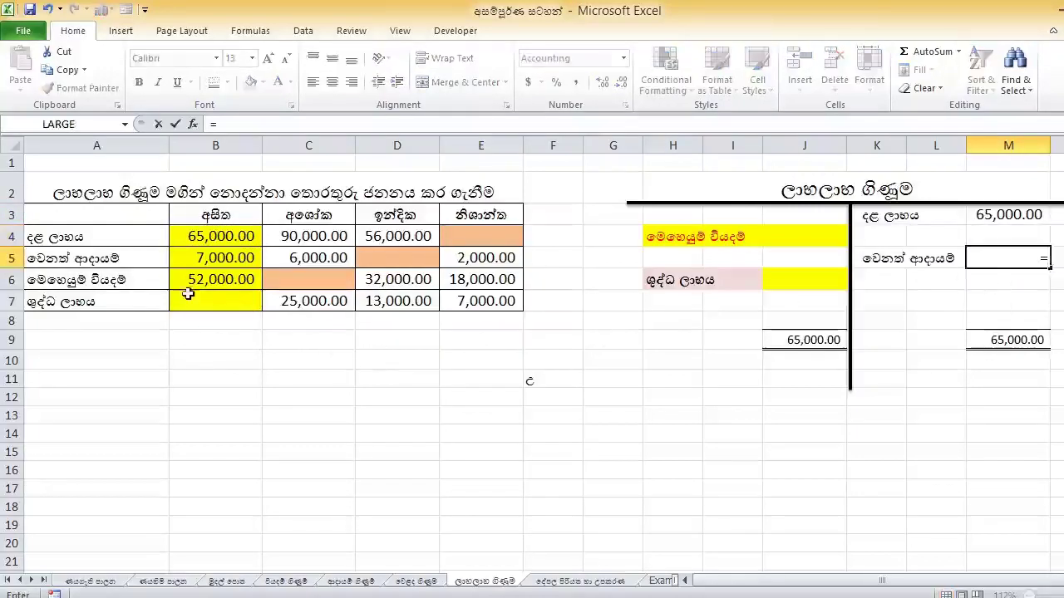
{"action": "left_click", "coordinate": [205, 254]}
{"action": "key", "text": "Return"}
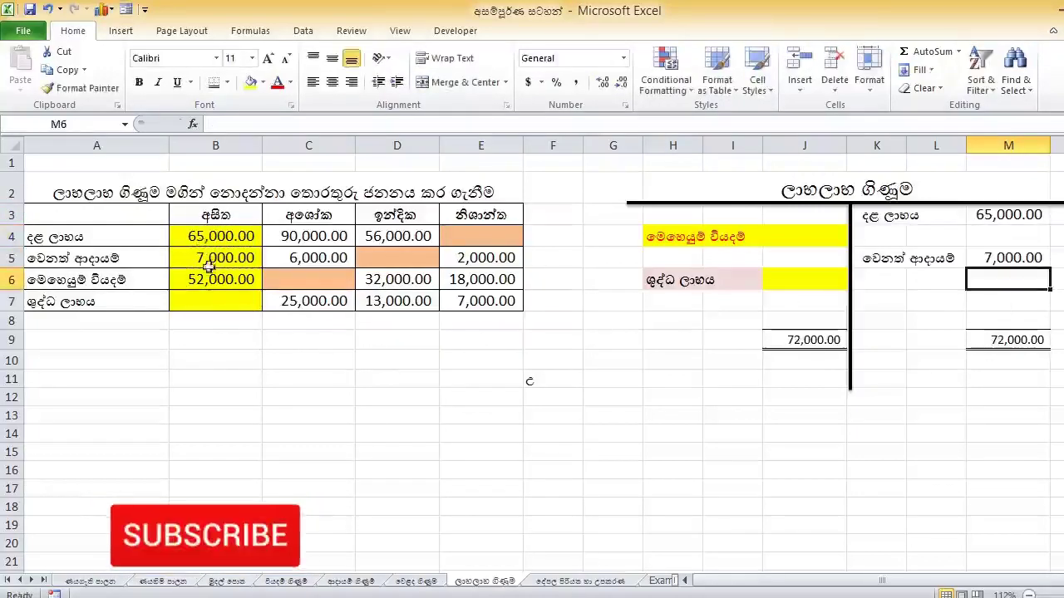
Link the account's operating expenses in J4 to B6 of the data table
{"action": "left_click", "coordinate": [798, 280]}
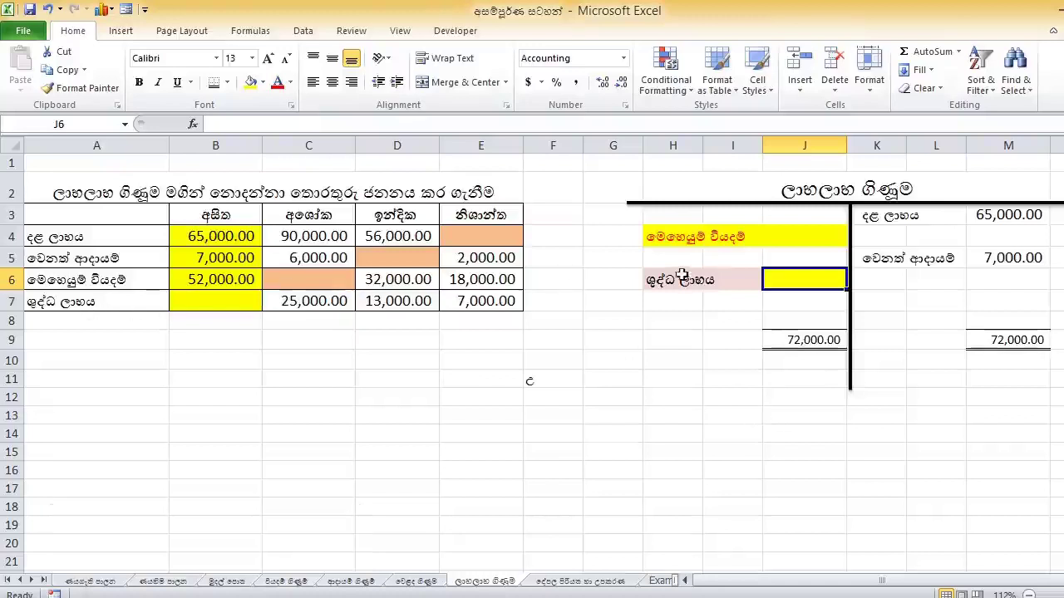
{"action": "left_click", "coordinate": [803, 237]}
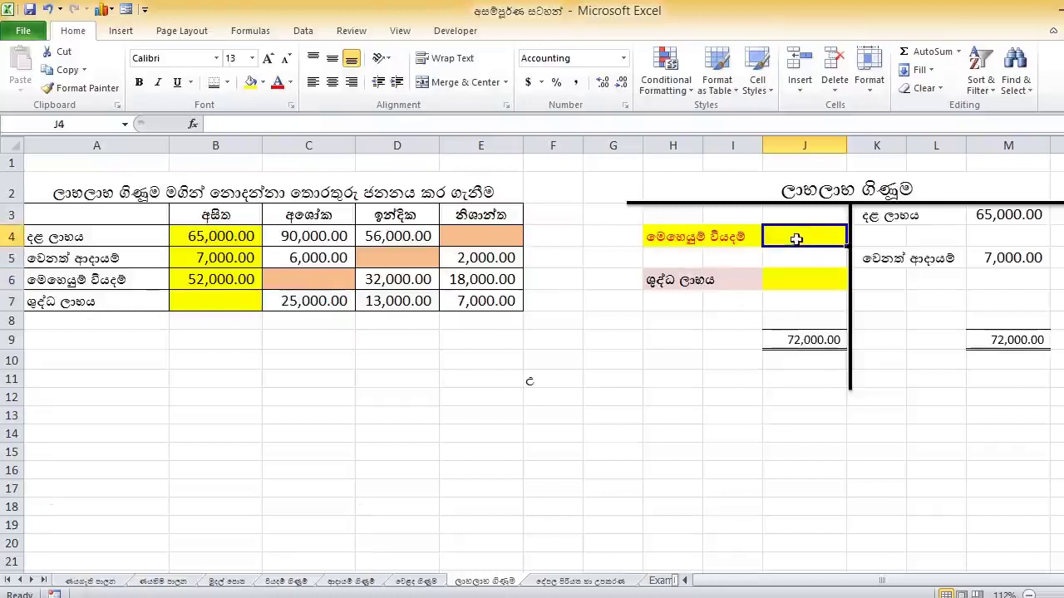
{"action": "type", "text": "="}
{"action": "left_click", "coordinate": [199, 274]}
{"action": "key", "text": "Return"}
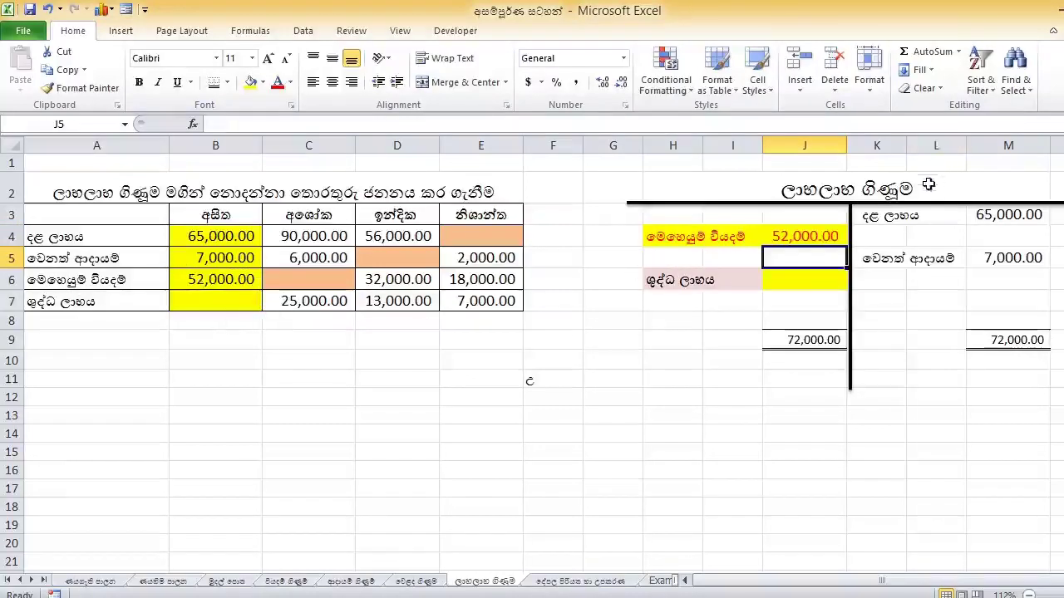
Check the source figures in B4:B6 against the account and examine how the credit side M3:M8 adds up in M9
{"action": "left_click", "coordinate": [245, 237]}
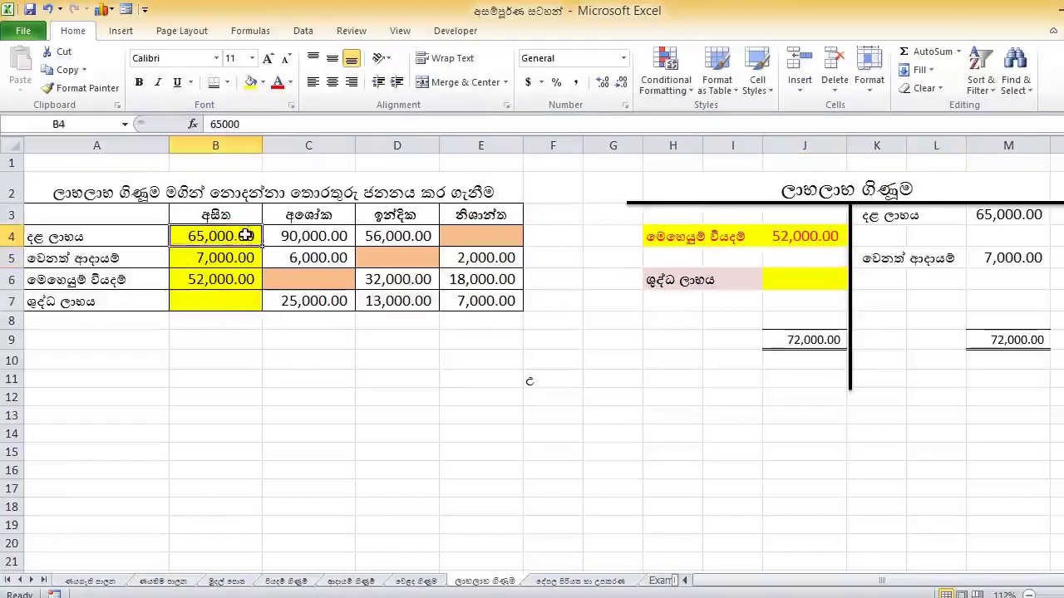
{"action": "left_click", "coordinate": [234, 259]}
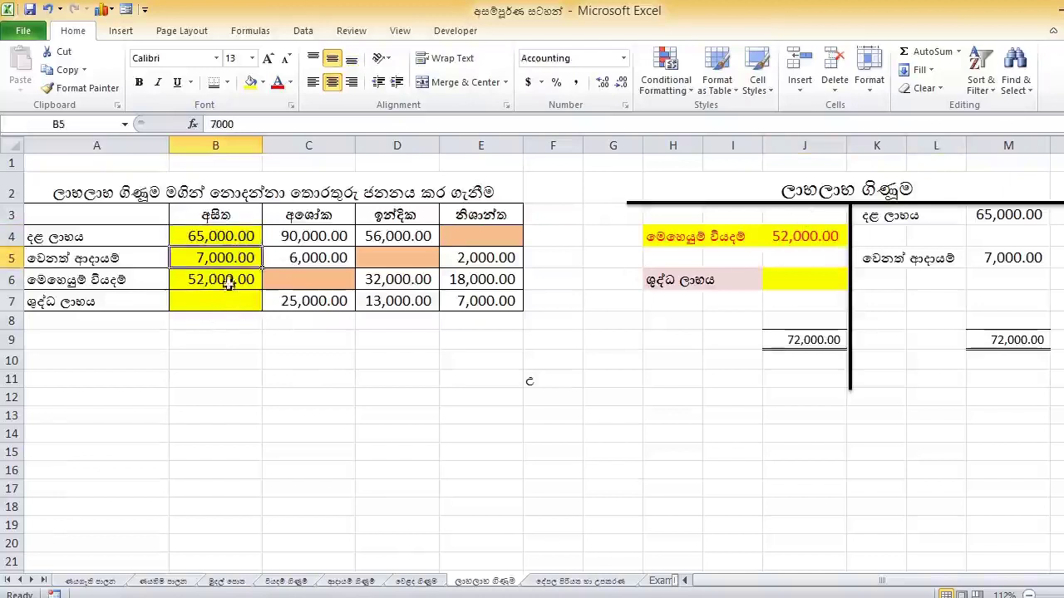
{"action": "left_click", "coordinate": [229, 280]}
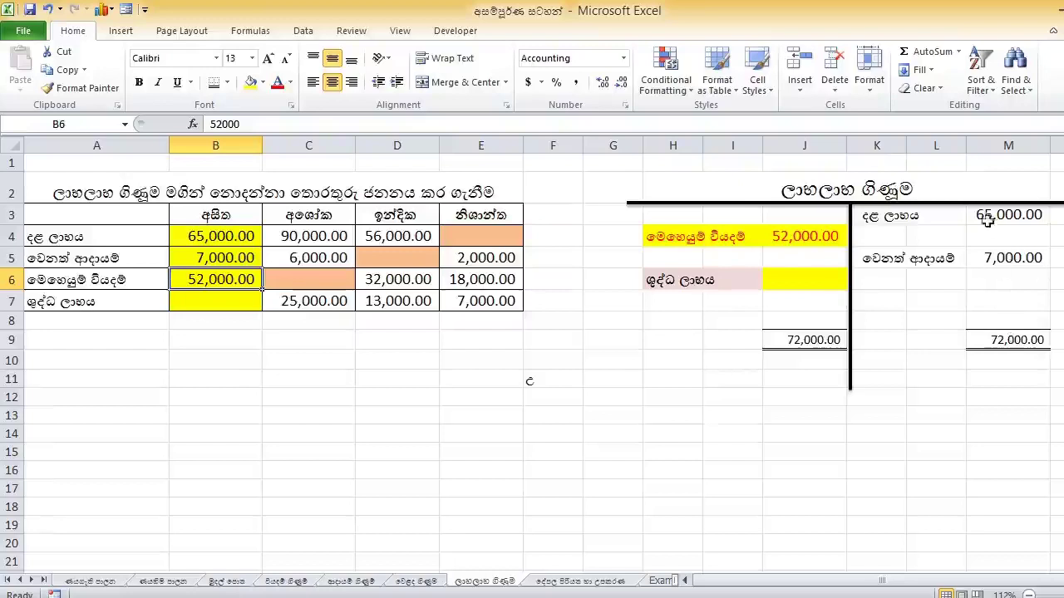
{"action": "left_click_drag", "start_coordinate": [983, 198], "coordinate": [1024, 301]}
{"action": "left_click", "coordinate": [1025, 280]}
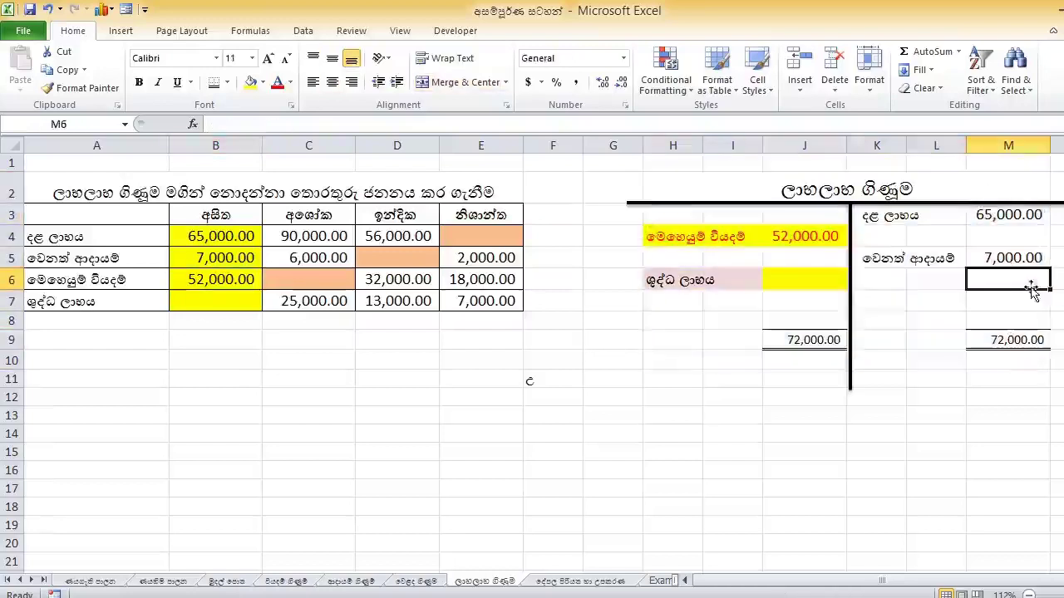
{"action": "left_click_drag", "start_coordinate": [1024, 217], "coordinate": [1024, 324]}
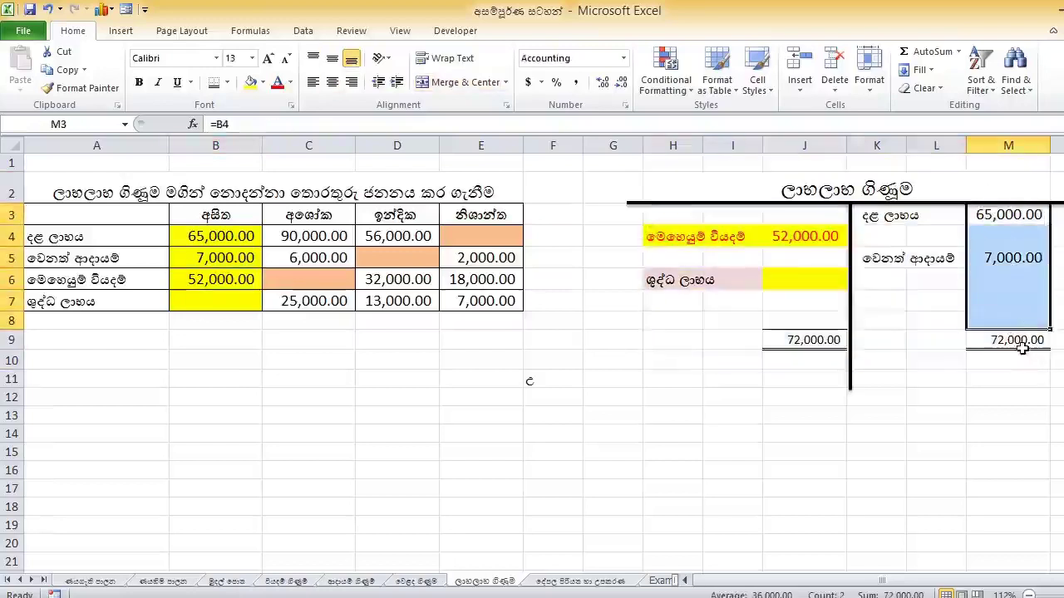
{"action": "left_click", "coordinate": [1020, 341]}
{"action": "double_click", "coordinate": [1020, 341]}
{"action": "left_click", "coordinate": [985, 393]}
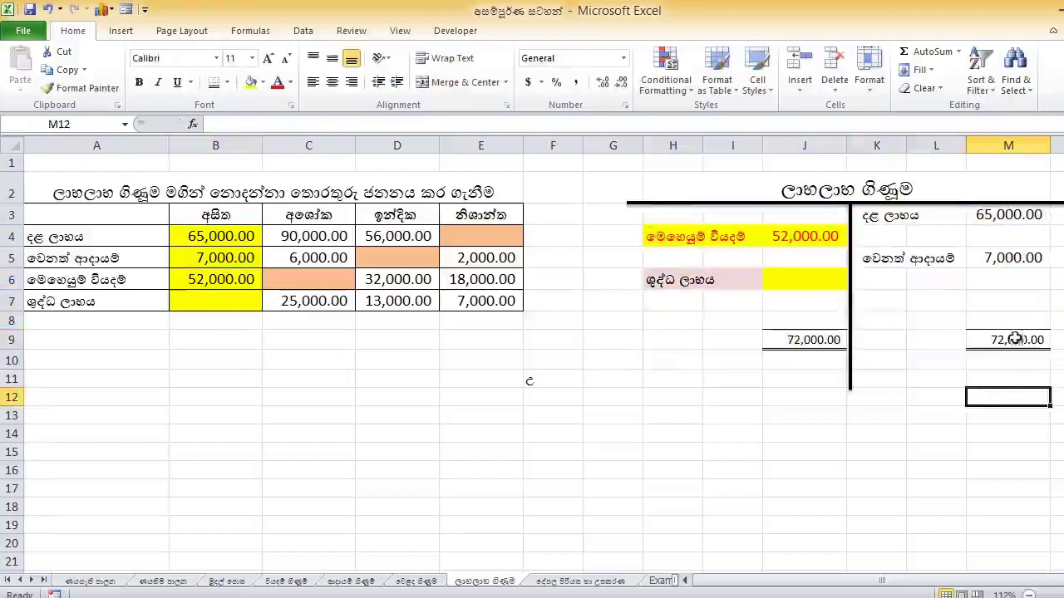
Set the font size of the account totals in J9:M9 to 13
{"action": "left_click_drag", "start_coordinate": [1015, 339], "coordinate": [805, 340]}
{"action": "left_click", "coordinate": [238, 55]}
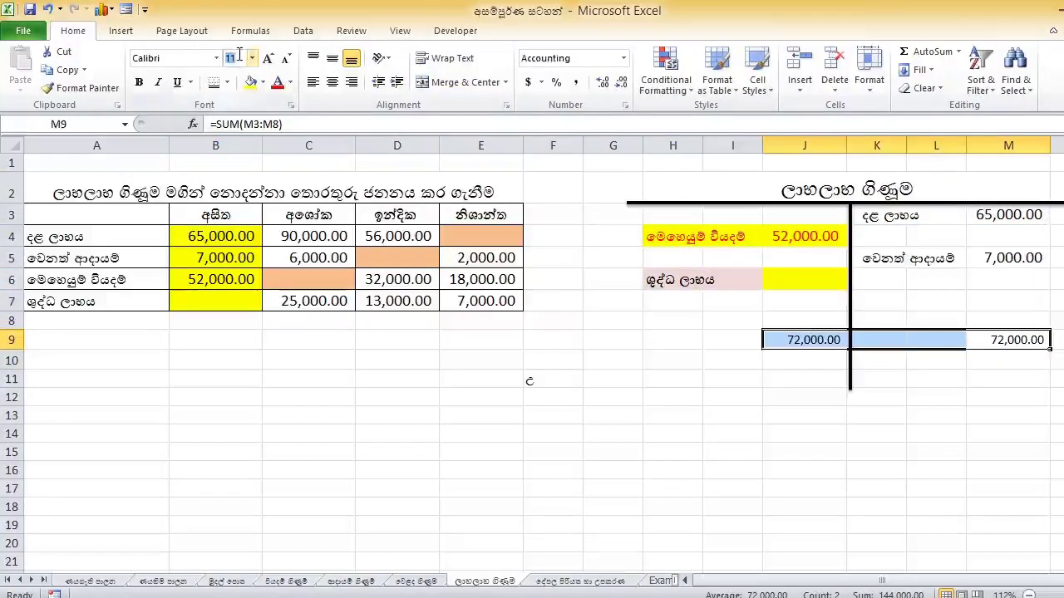
{"action": "type", "text": "13"}
{"action": "key", "text": "Return"}
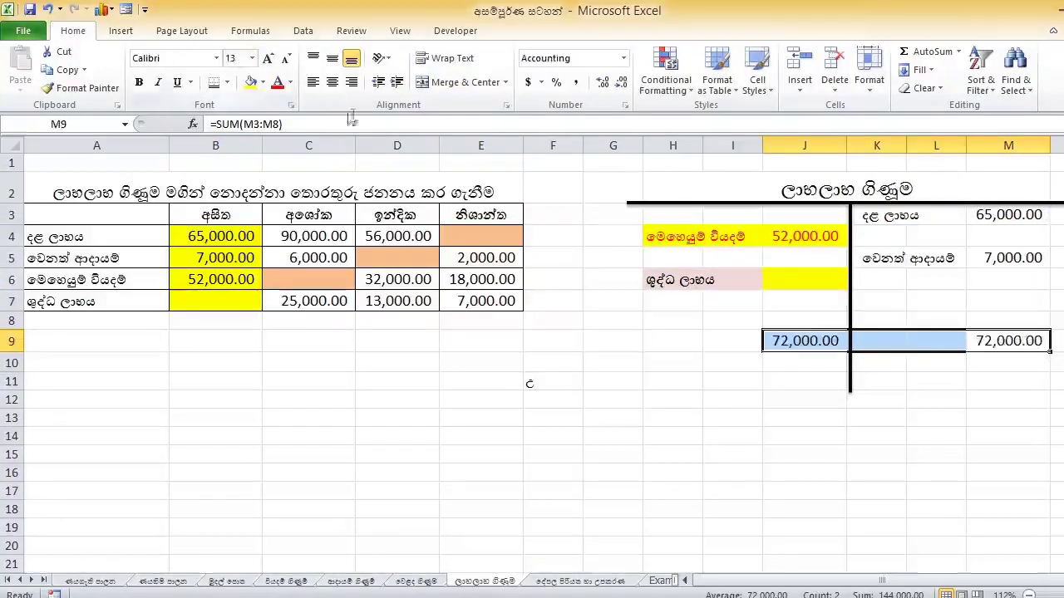
{"action": "left_click", "coordinate": [888, 353]}
Calculate the net profit in J6 by subtracting the operating expenses from the debit total with =J9-J4
{"action": "left_click", "coordinate": [990, 342]}
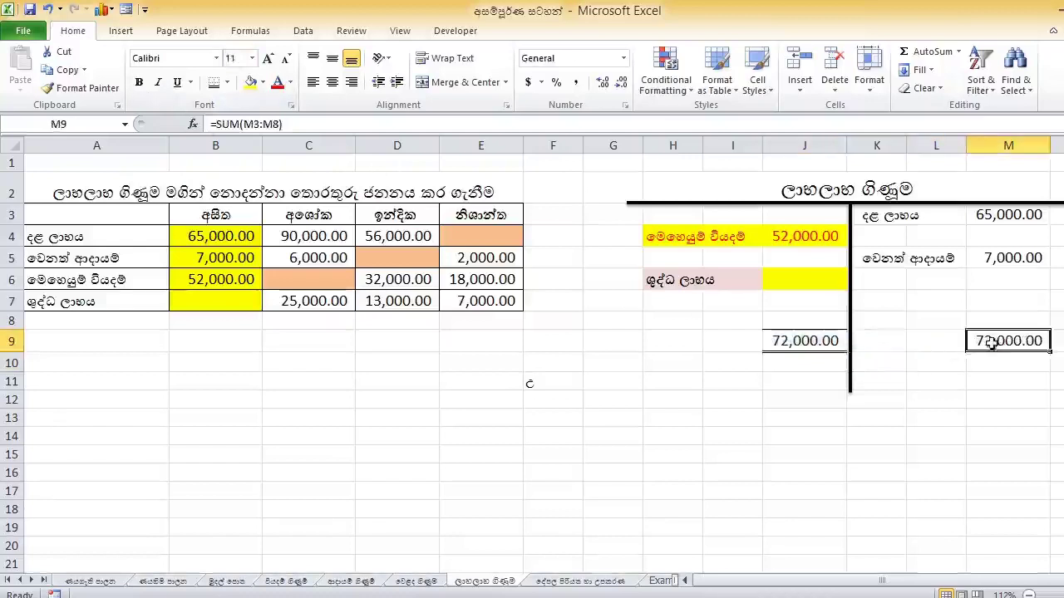
{"action": "left_click", "coordinate": [821, 347]}
{"action": "left_click", "coordinate": [816, 236]}
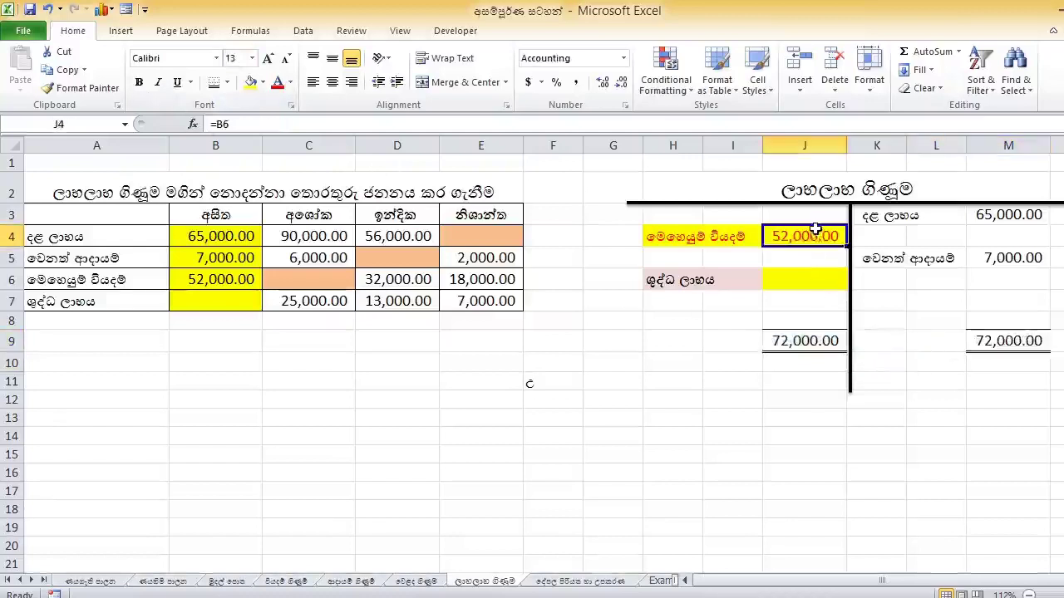
{"action": "left_click", "coordinate": [800, 278]}
{"action": "type", "text": "="}
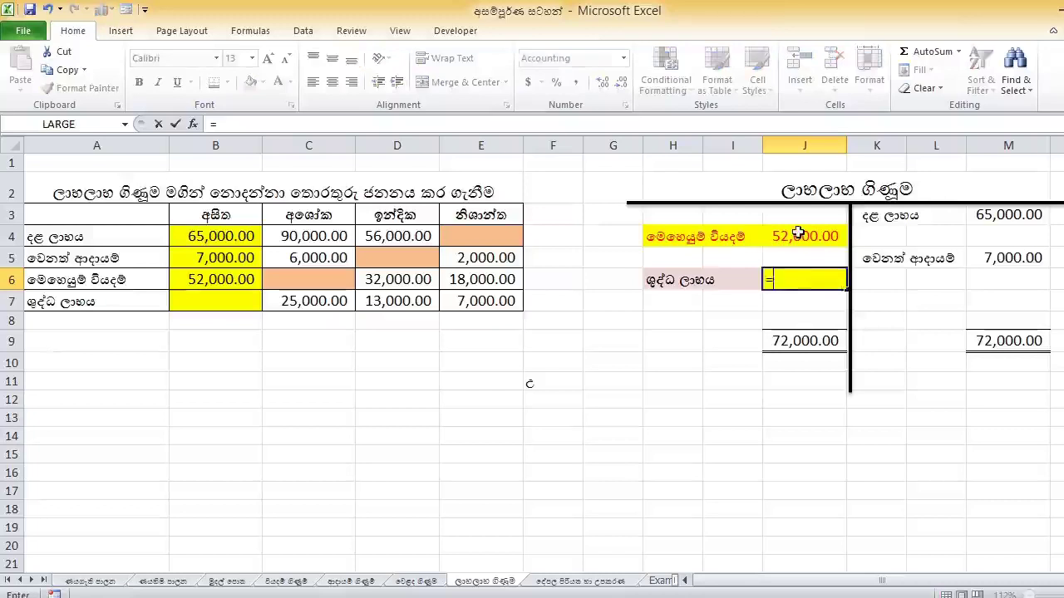
{"action": "left_click", "coordinate": [801, 341]}
{"action": "type", "text": "-"}
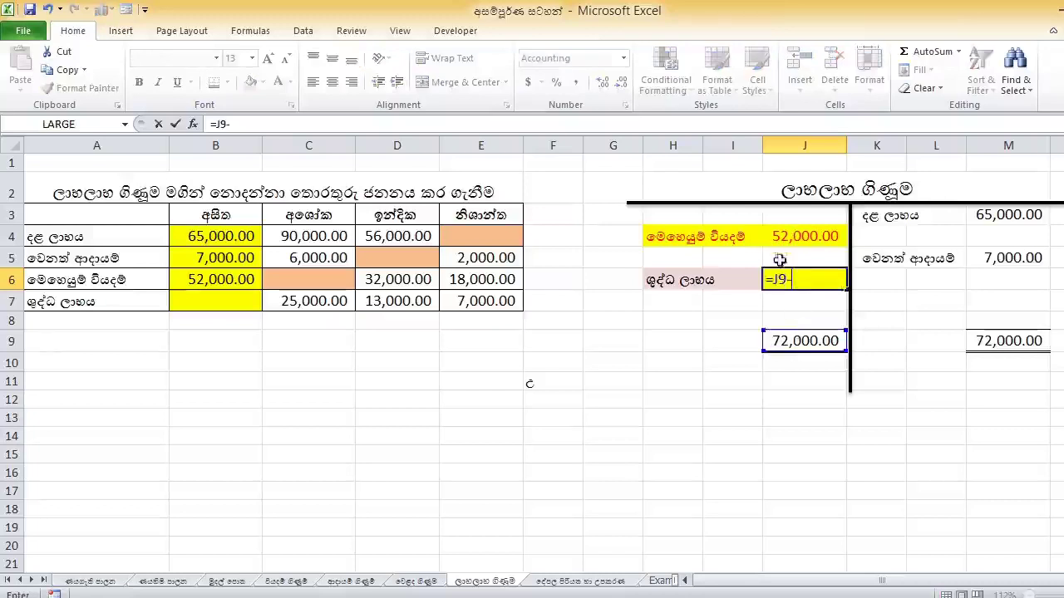
{"action": "left_click", "coordinate": [772, 237]}
{"action": "key", "text": "Return"}
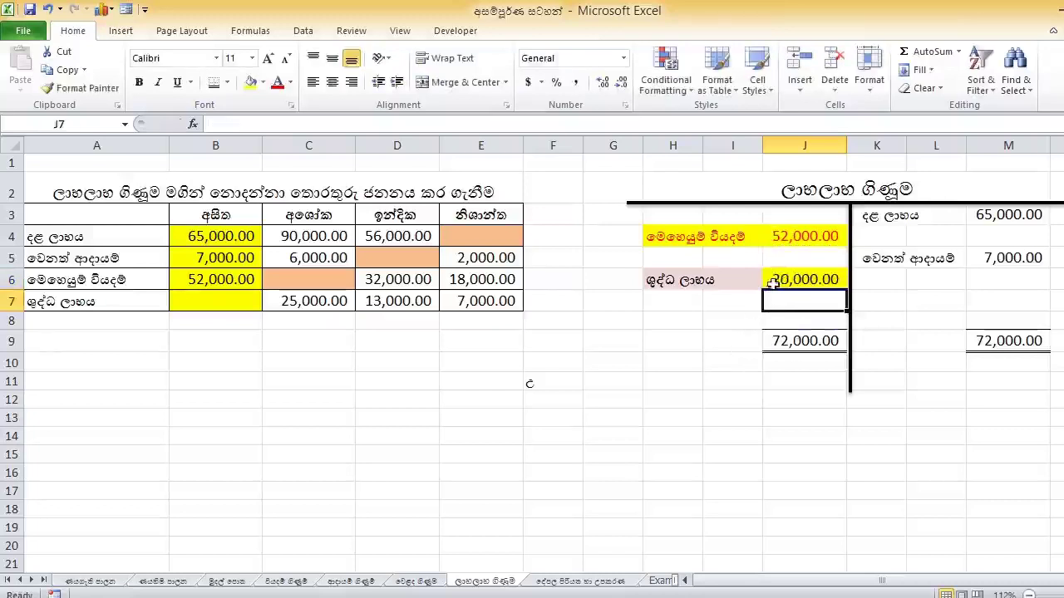
Enter the net profit 20000 in B7 and format it in bold red
{"action": "left_click", "coordinate": [217, 300]}
{"action": "type", "text": "20000"}
{"action": "left_click", "coordinate": [225, 300]}
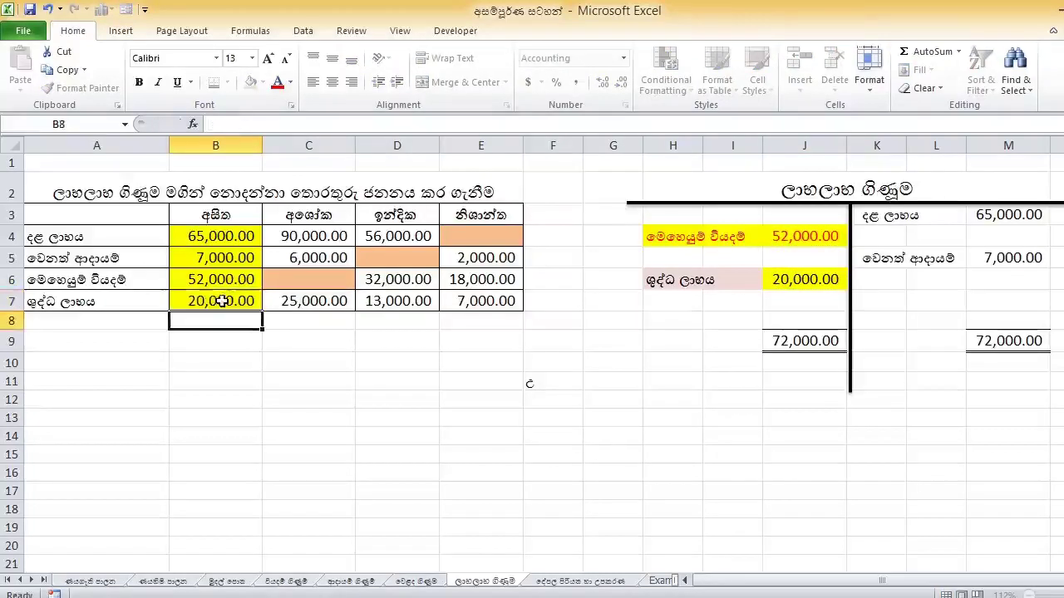
{"action": "left_click", "coordinate": [277, 81]}
{"action": "left_click", "coordinate": [137, 81]}
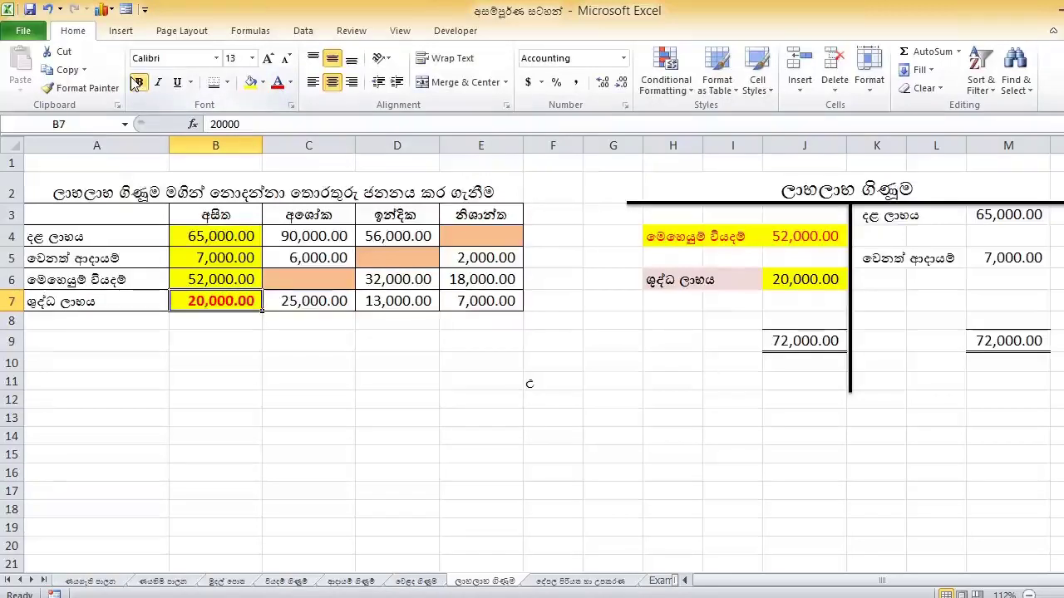
Review the remaining missing figures in C6, D5 and E4 and the account layout in H2:M15
{"action": "left_click", "coordinate": [336, 280]}
{"action": "left_click", "coordinate": [379, 256]}
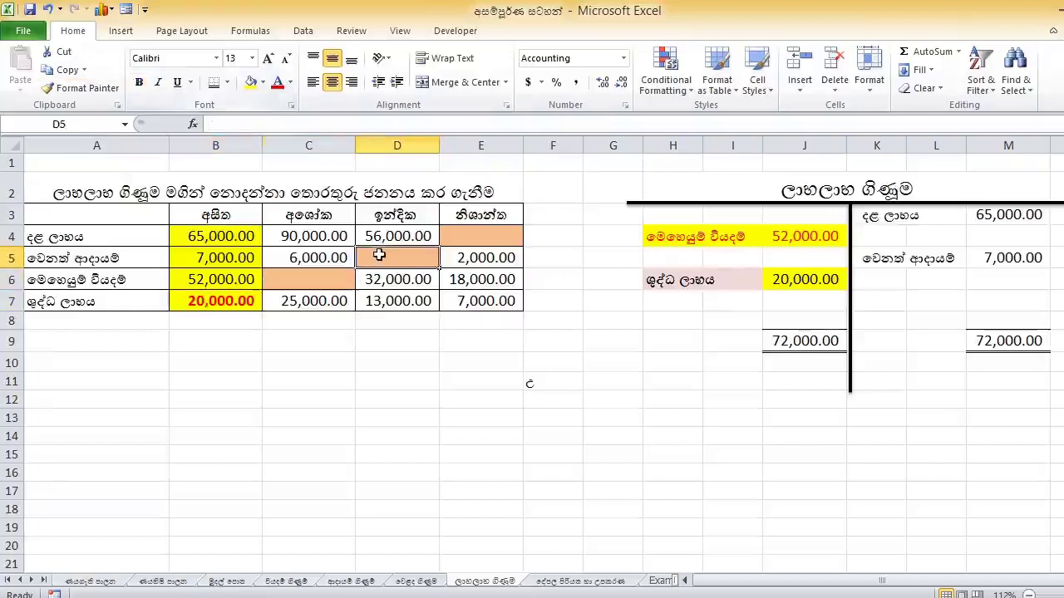
{"action": "left_click", "coordinate": [495, 233]}
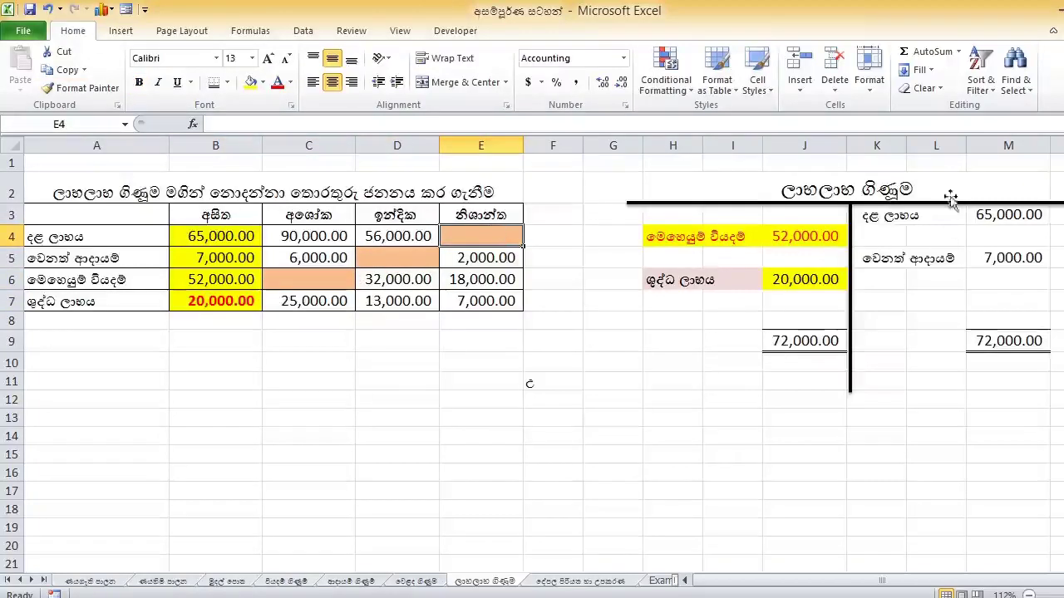
{"action": "left_click_drag", "start_coordinate": [945, 195], "coordinate": [764, 449]}
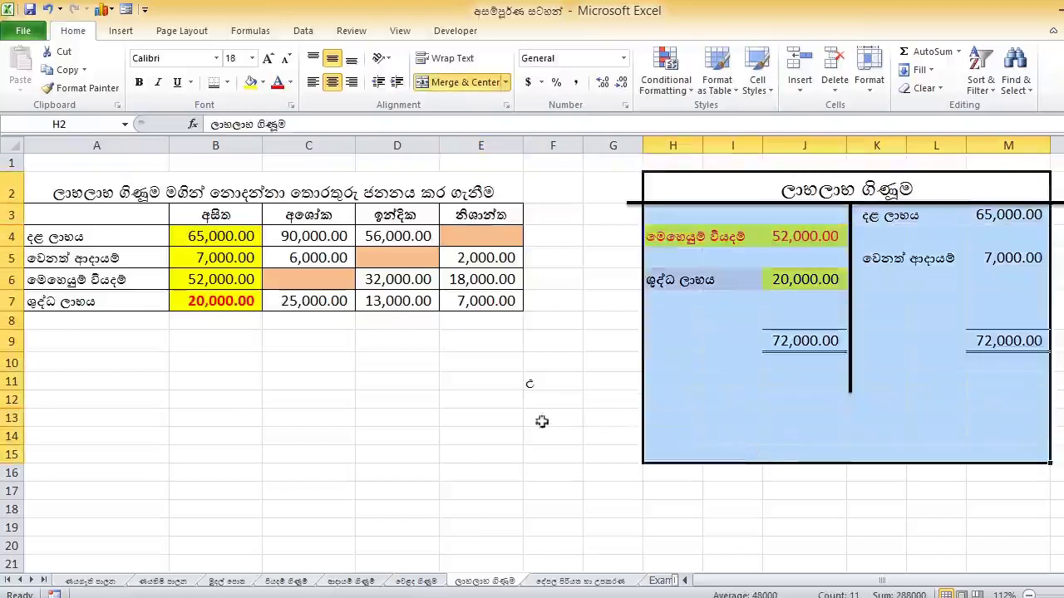
{"action": "left_click", "coordinate": [495, 416]}
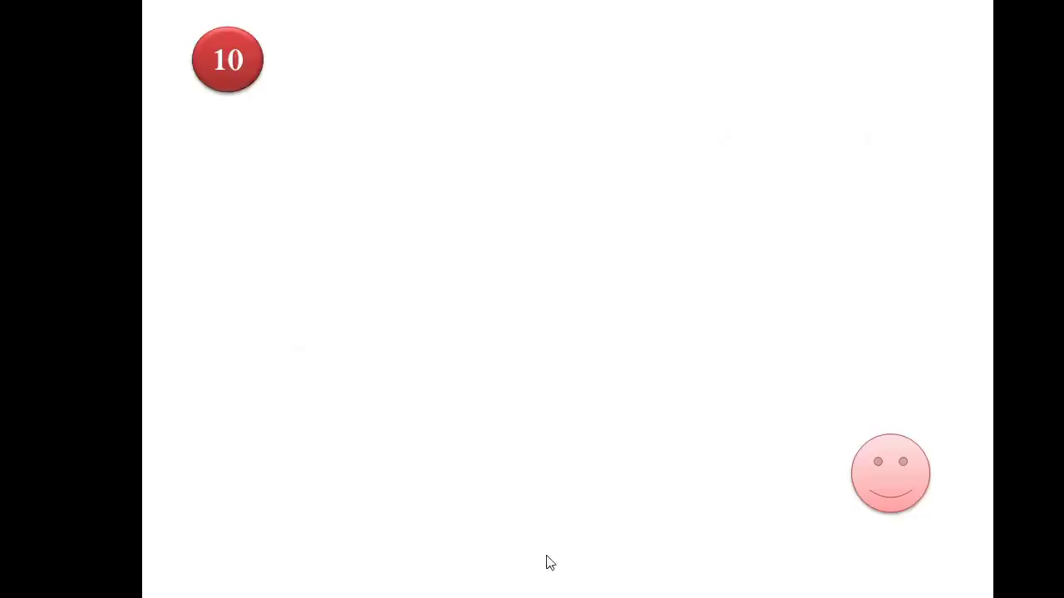